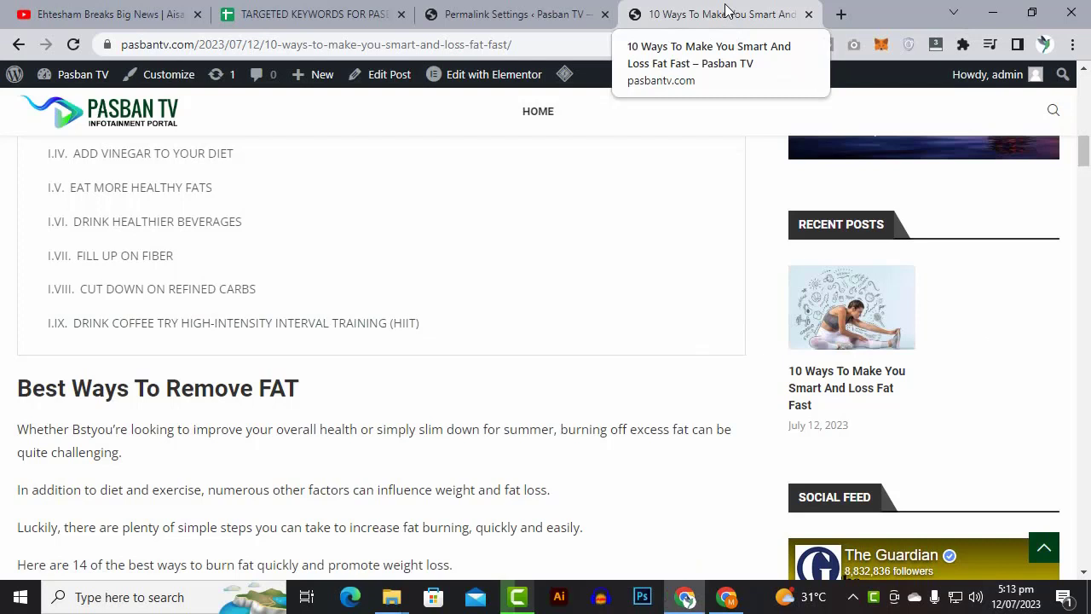
- Inspect the article page's HTML source and expand its head element, then close the developer tools
right_click(382, 290)
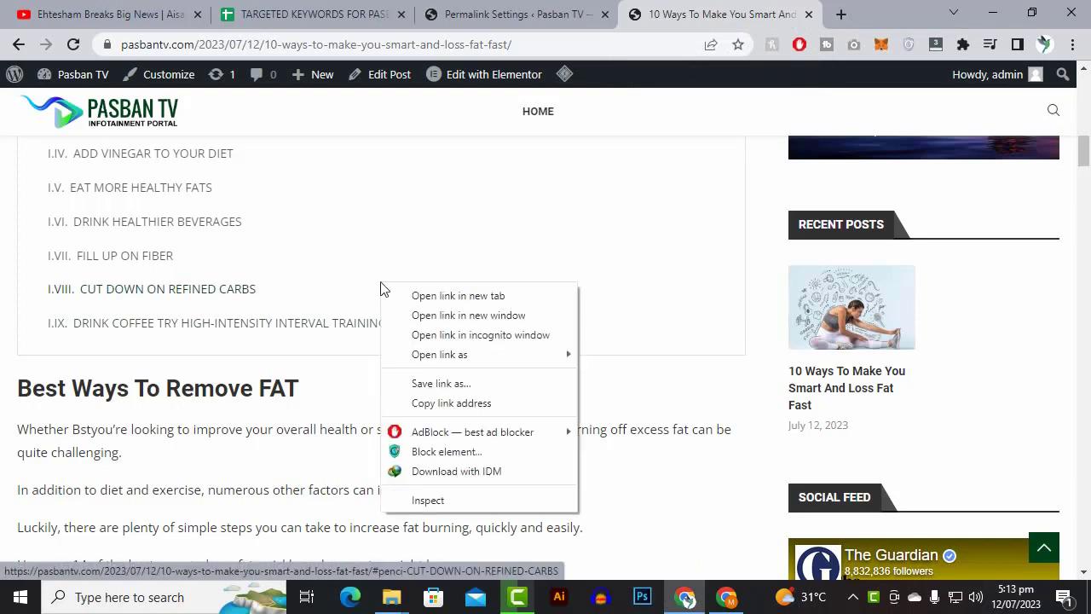
click(458, 498)
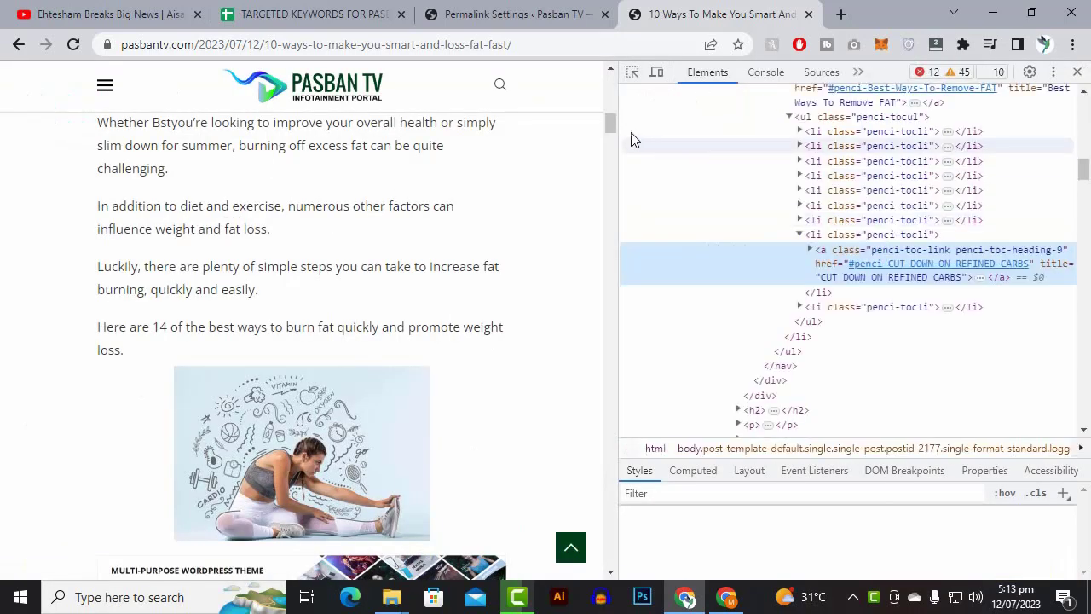
scroll(810, 282, up, 5)
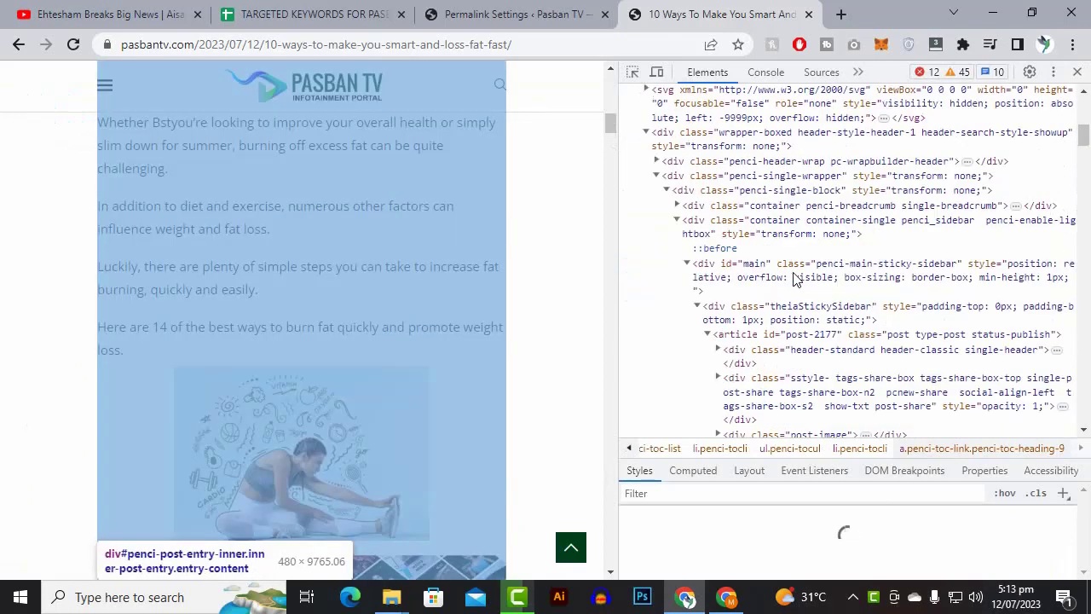
scroll(792, 277, up, 10)
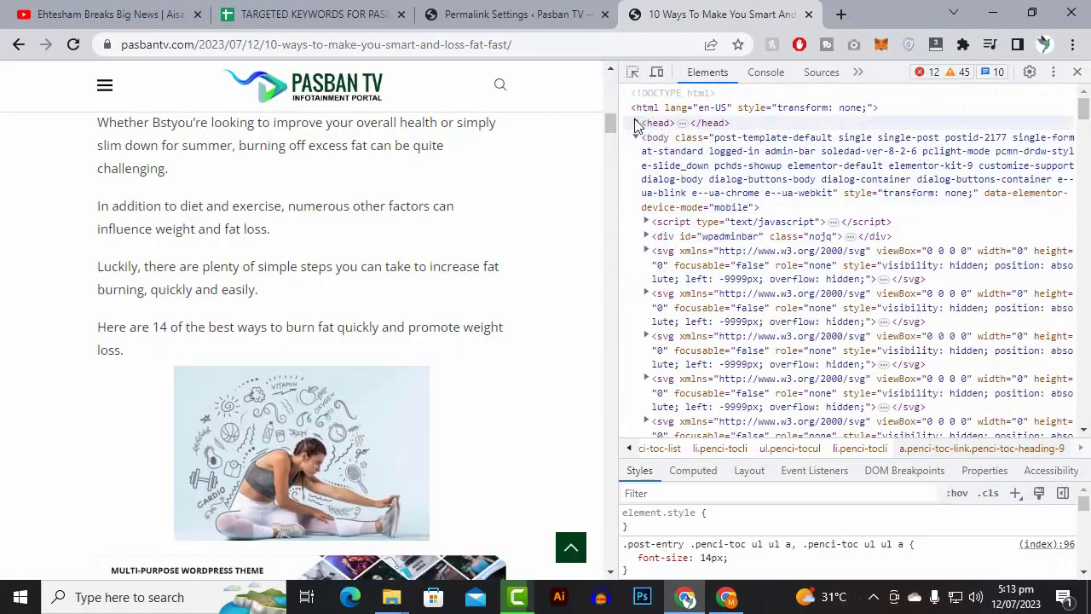
click(635, 124)
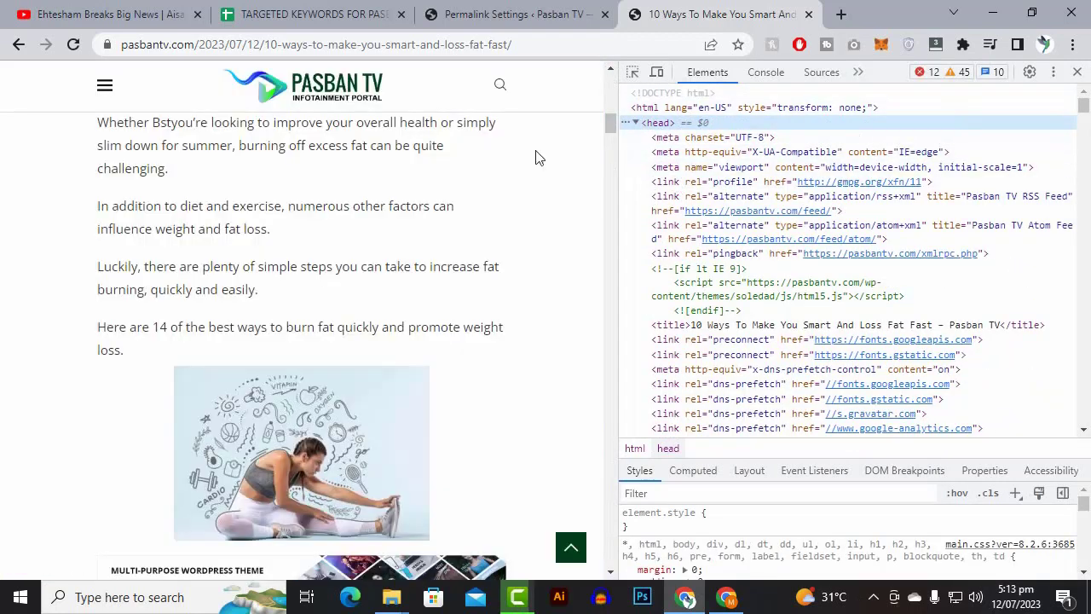
click(1076, 73)
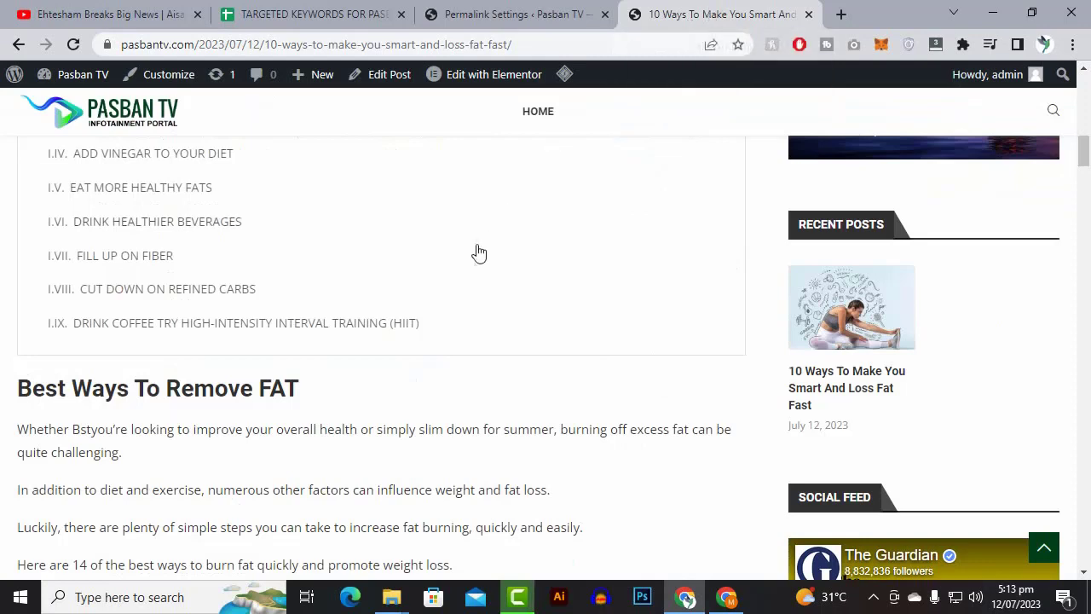
- Close the Camtasia video page and return to the beginning of the article
scroll(478, 253, up, 5)
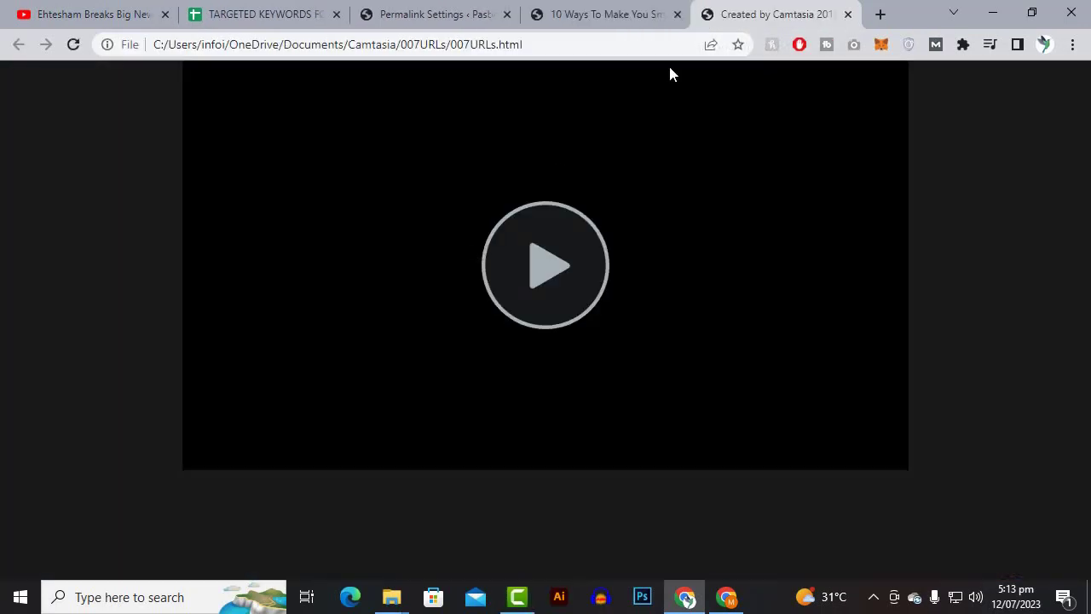
click(847, 15)
scroll(223, 239, up, 2)
scroll(223, 238, up, 4)
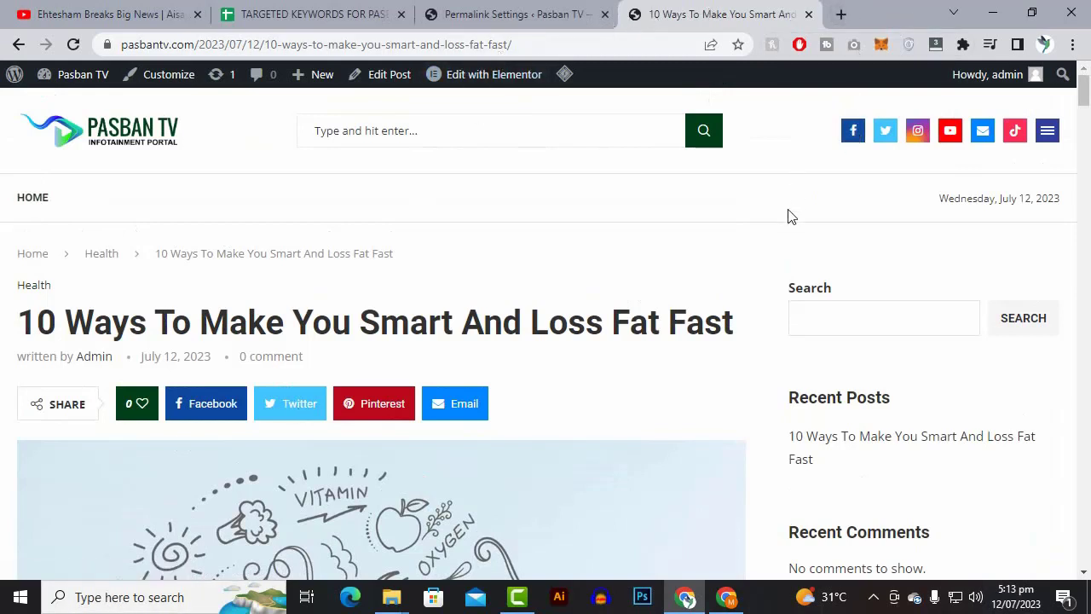
- Switch to the site's WordPress admin and open the page for adding new plugins
click(488, 7)
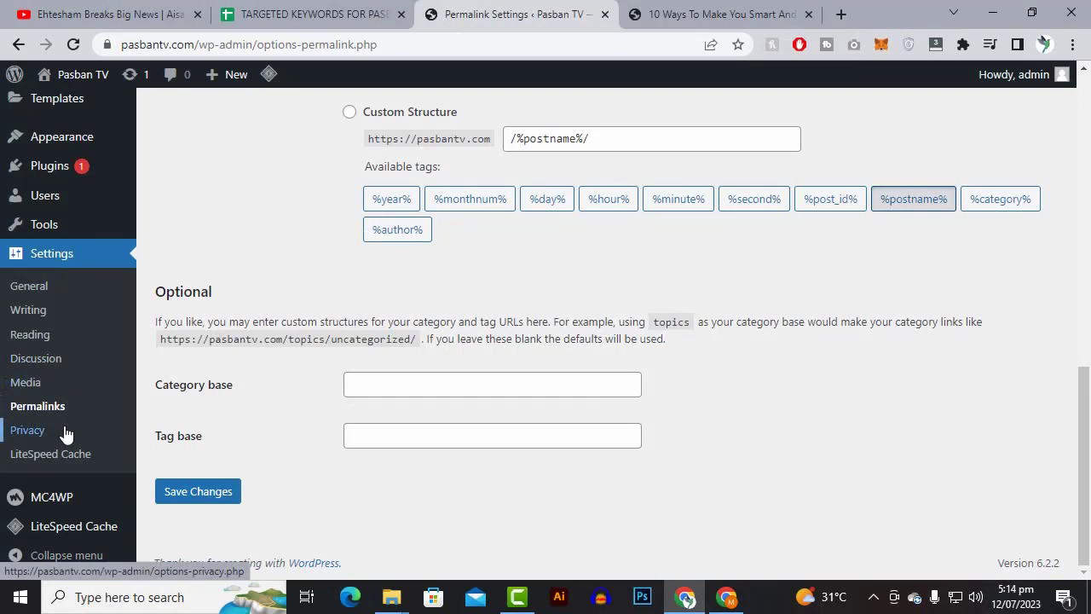
scroll(51, 490, up, 4)
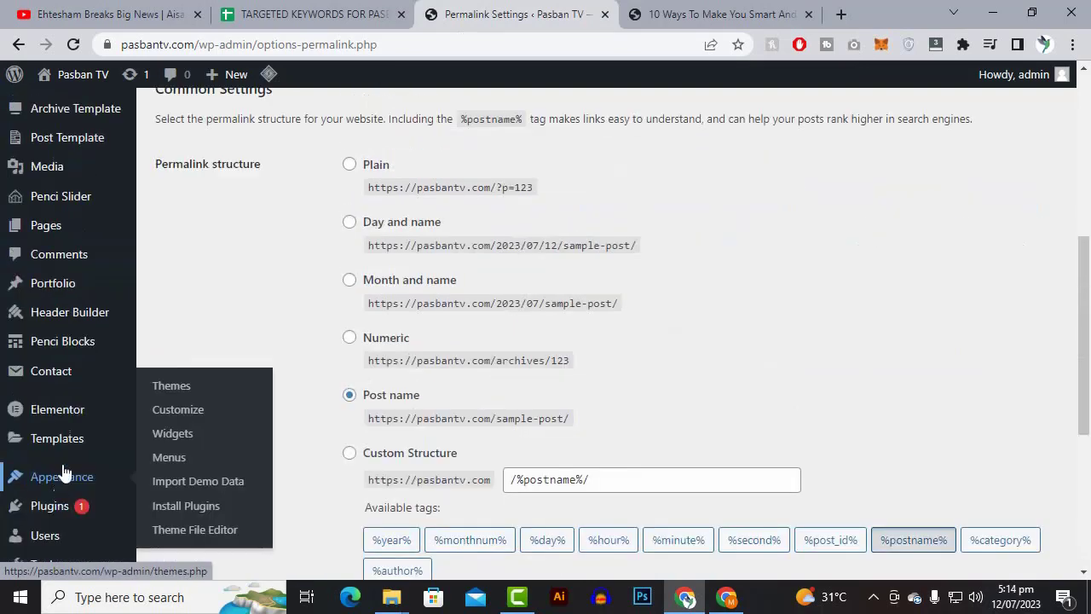
mouse_move(70, 374)
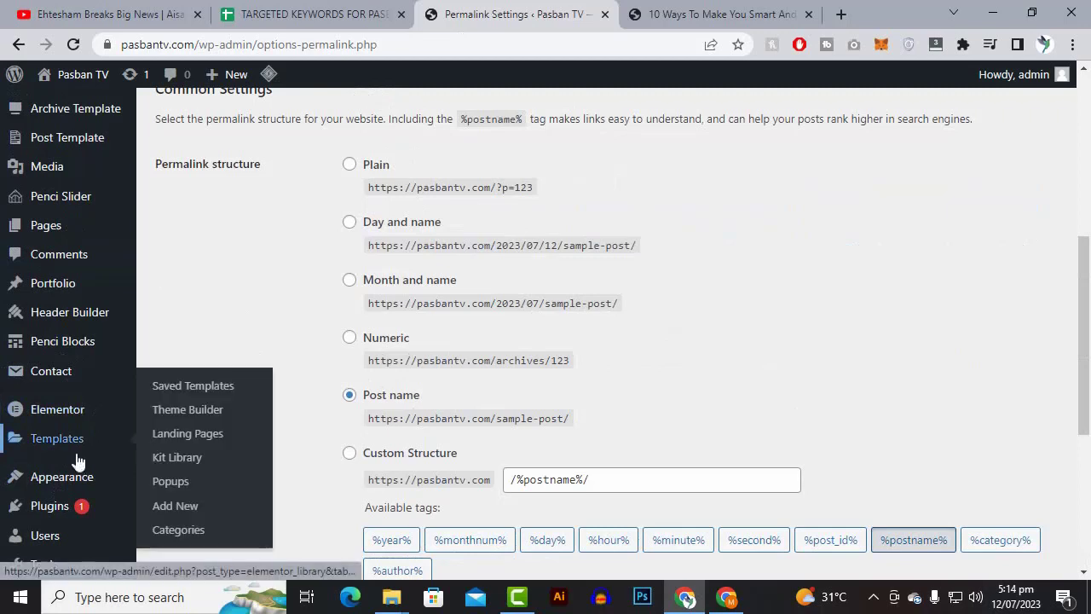
scroll(78, 459, down, 1)
mouse_move(79, 435)
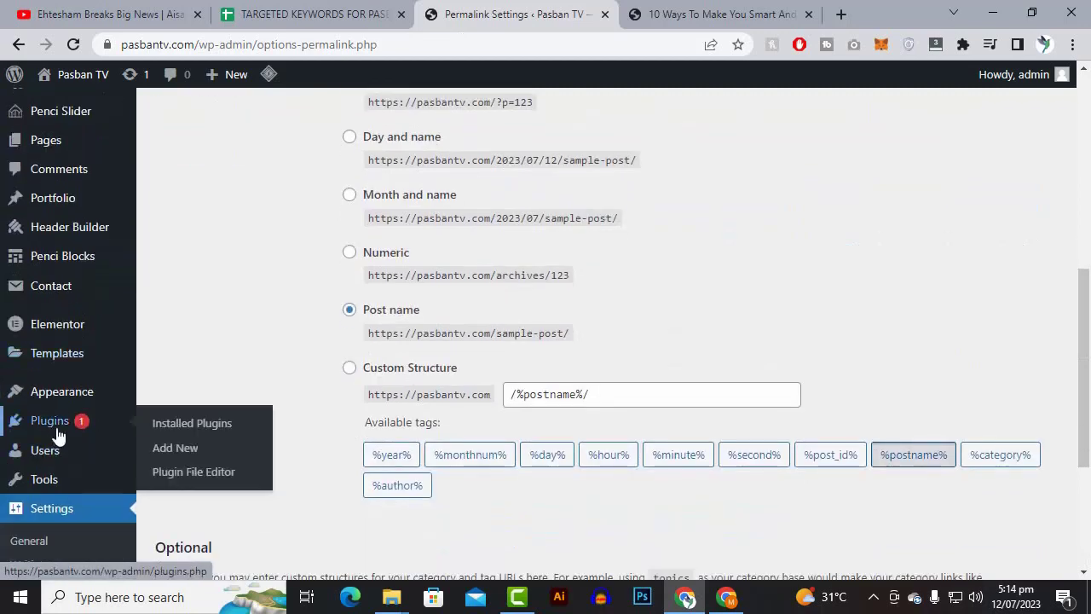
click(161, 423)
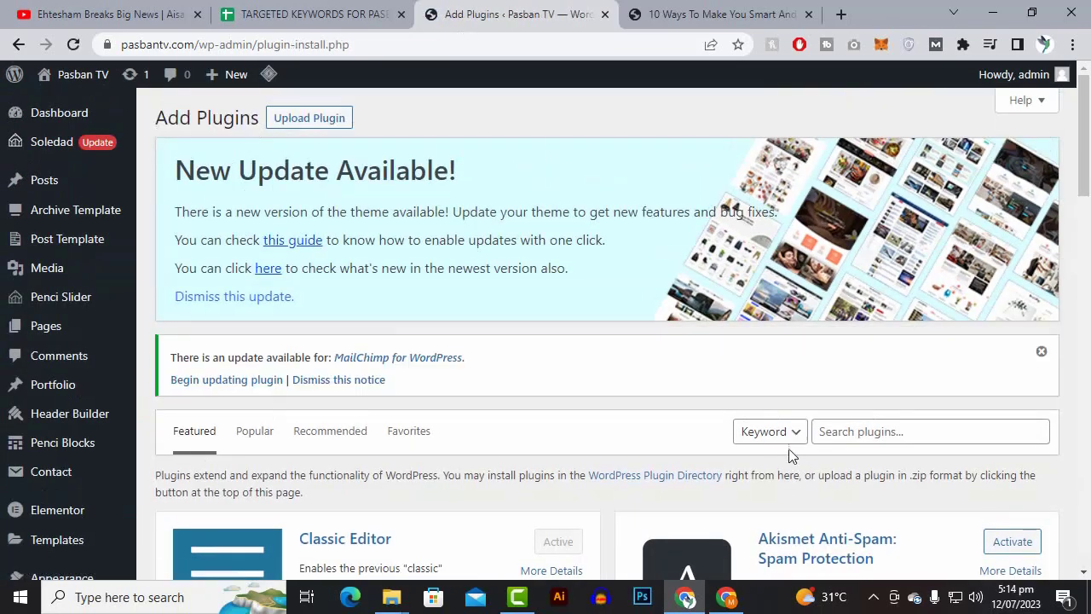
- Search the plugin directory for "yoast"
click(878, 428)
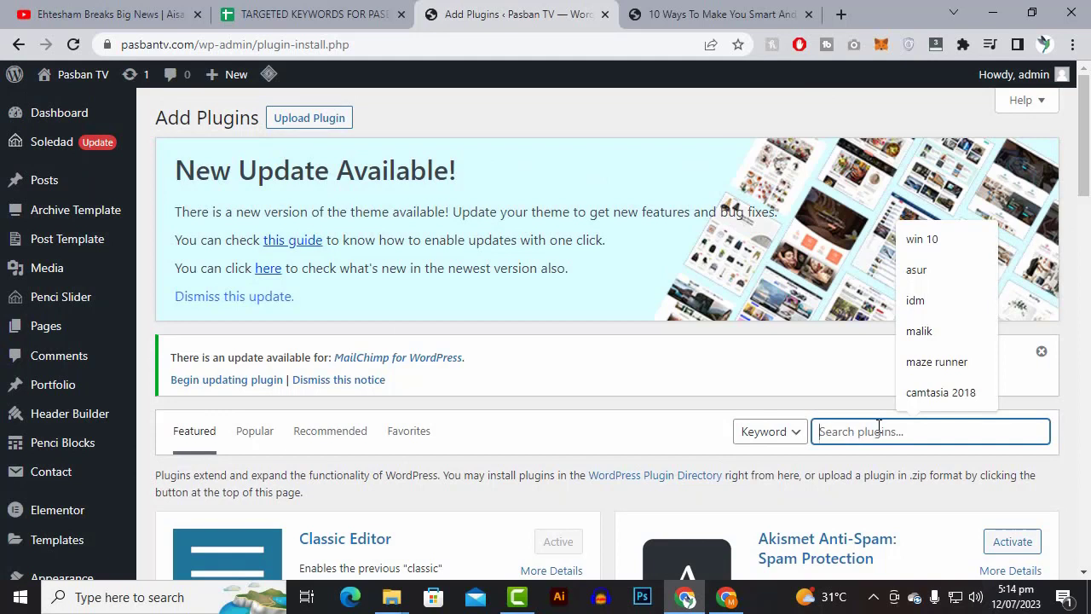
text(yo)
key(BackSpace)
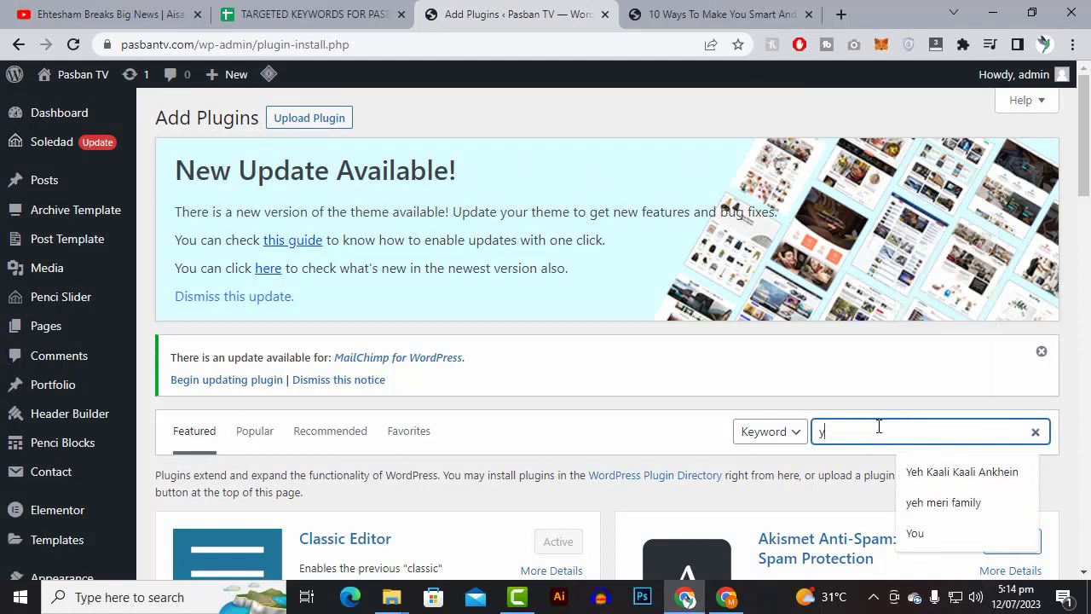
text(oast)
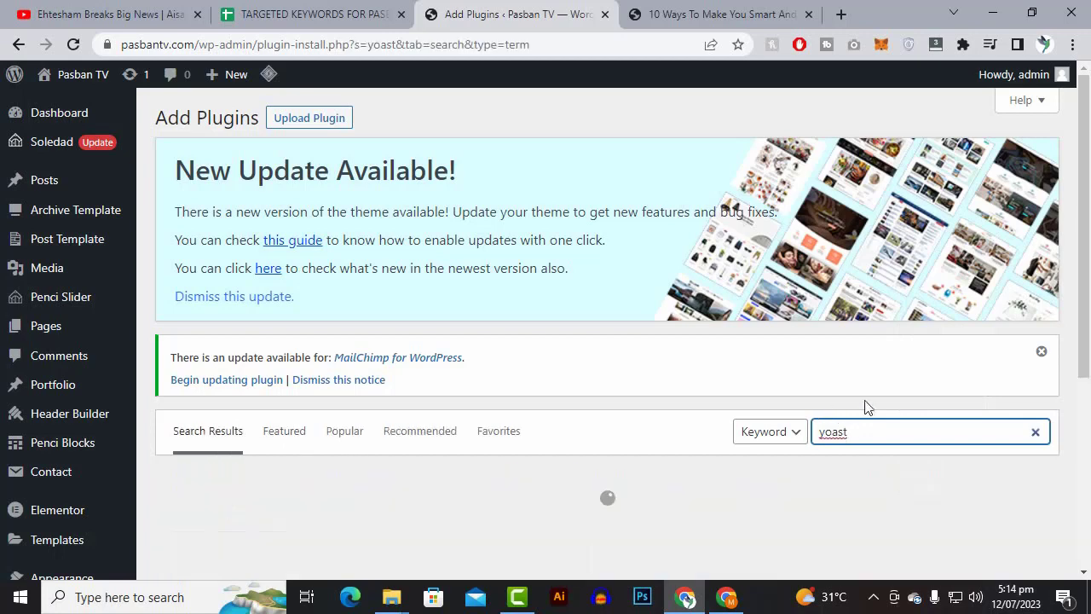
- Install and activate the Yoast SEO plugin
scroll(713, 333, down, 3)
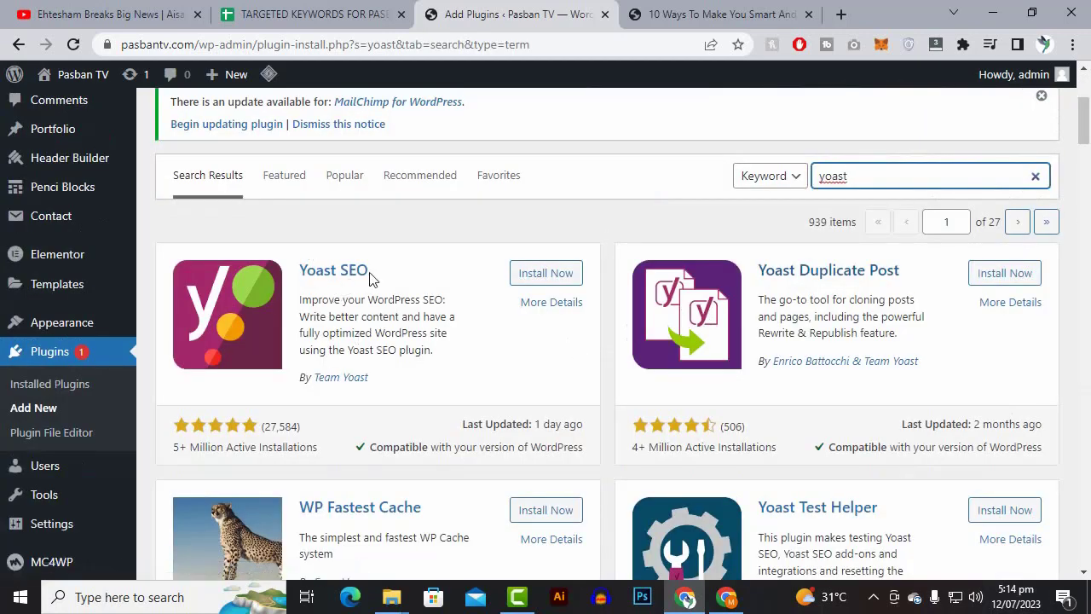
click(552, 273)
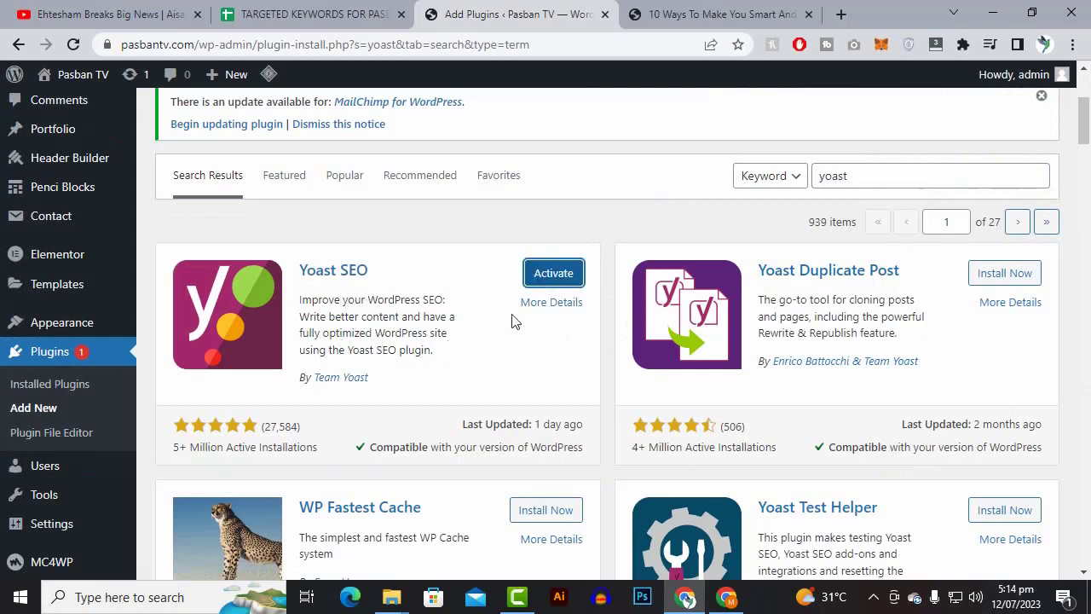
click(563, 281)
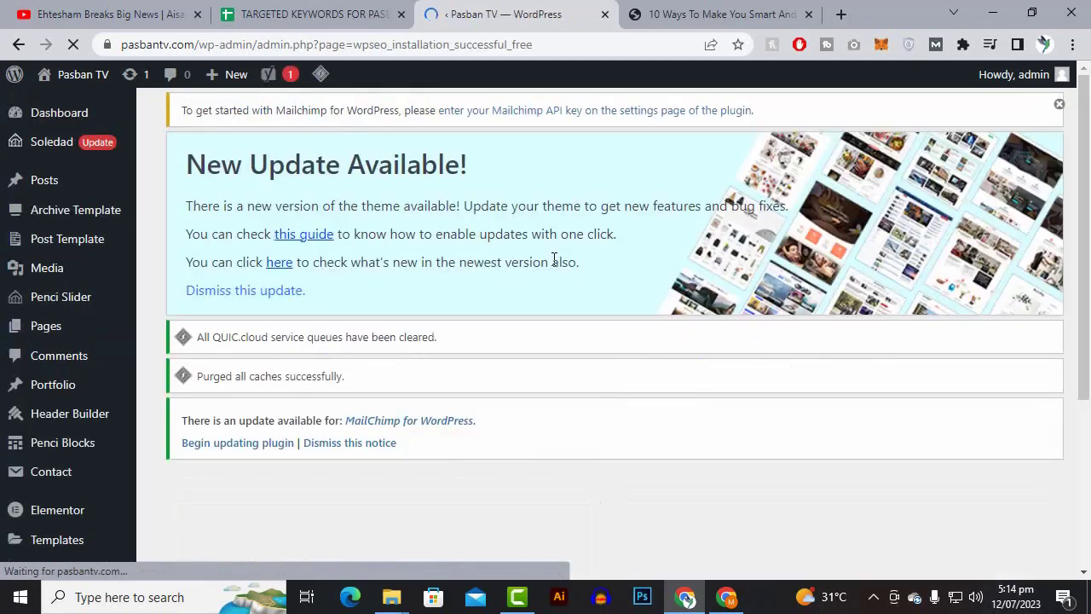
- Start the first-time configuration of Yoast SEO from its installation success page
scroll(438, 350, down, 3)
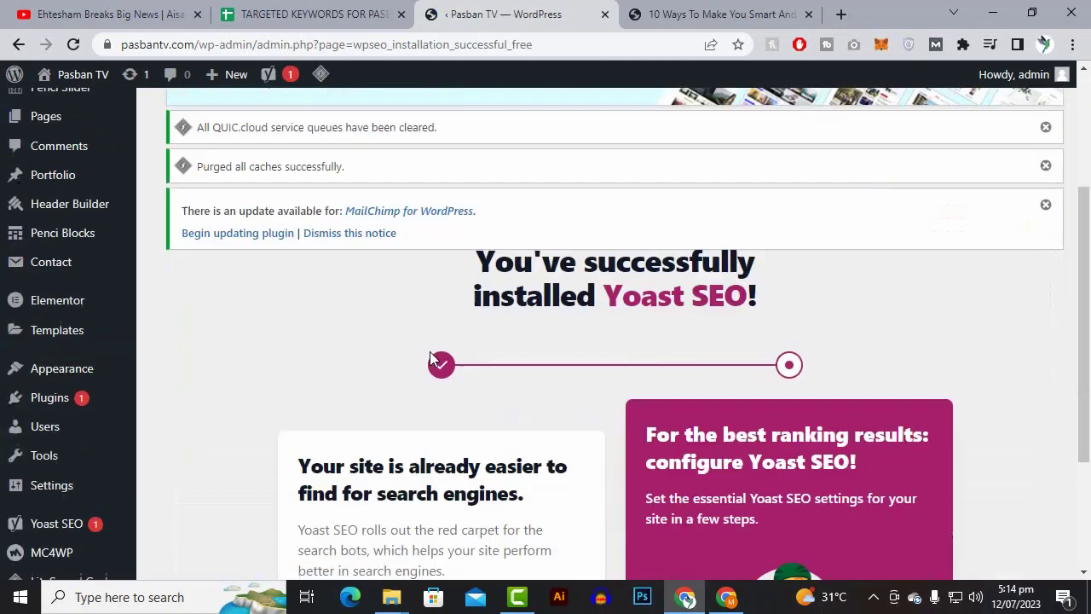
scroll(431, 353, down, 2)
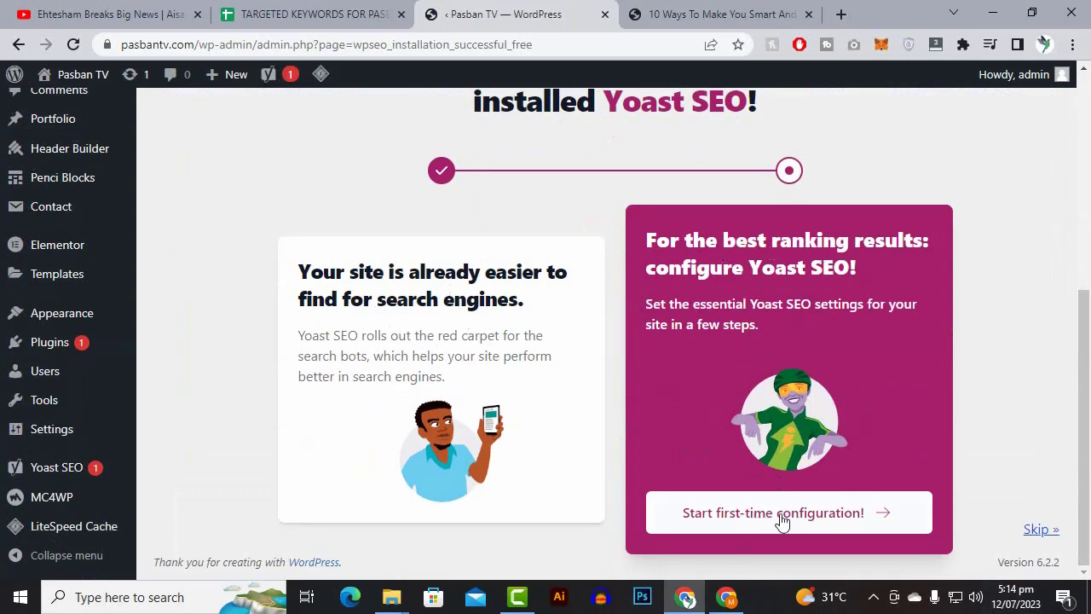
scroll(750, 445, up, 5)
scroll(737, 448, down, 4)
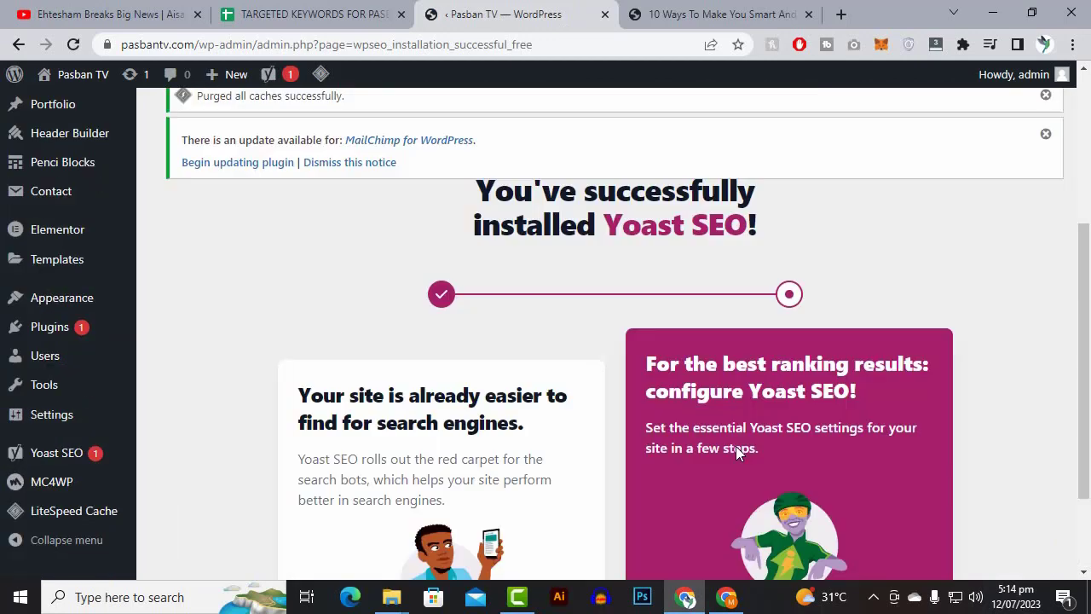
scroll(864, 559, down, 1)
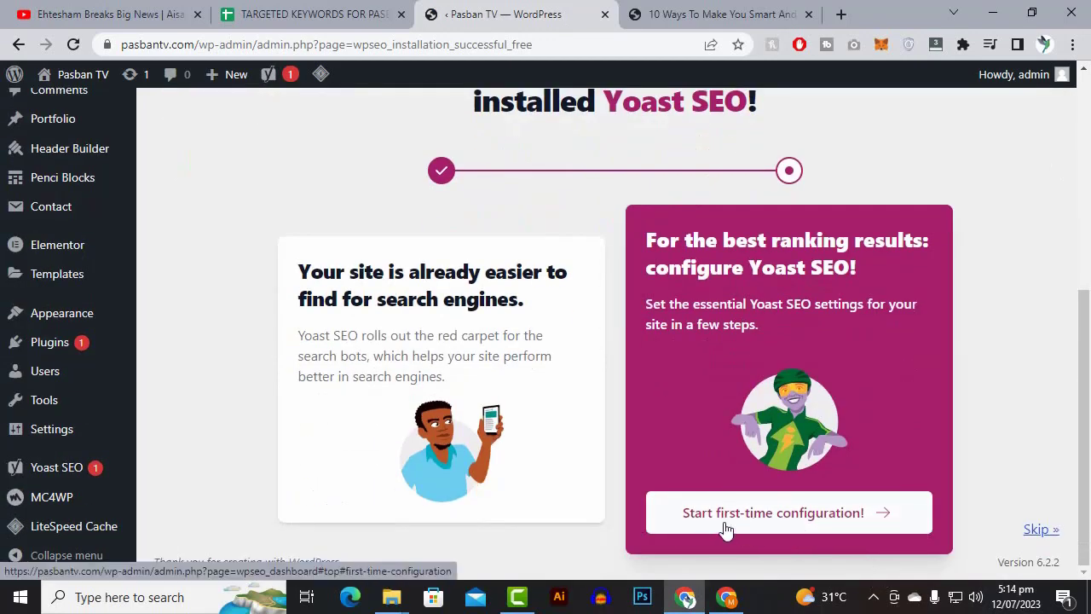
scroll(724, 528, up, 5)
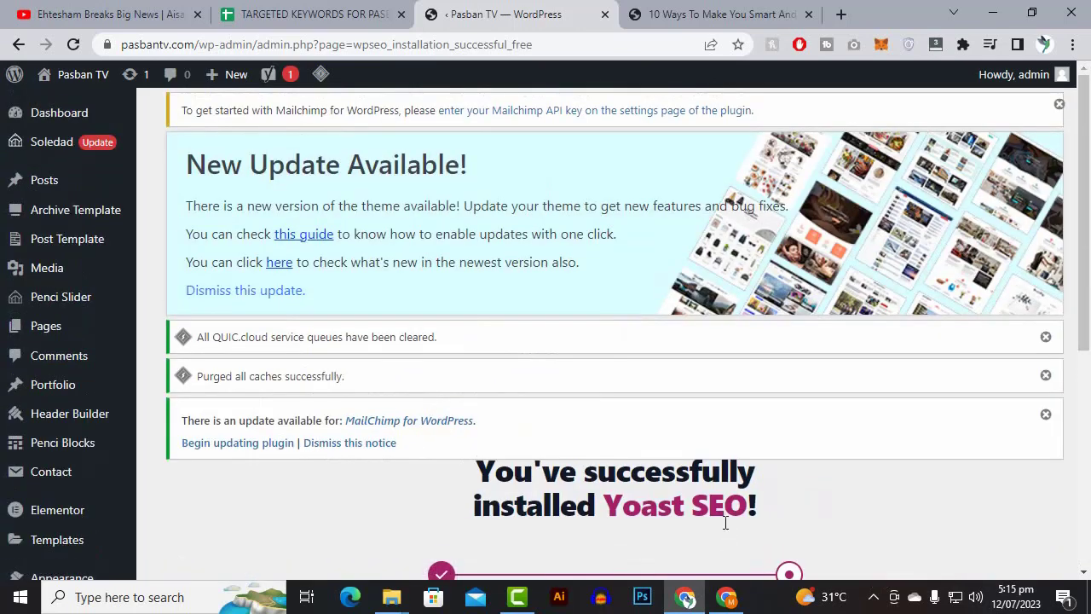
scroll(727, 523, down, 5)
click(781, 534)
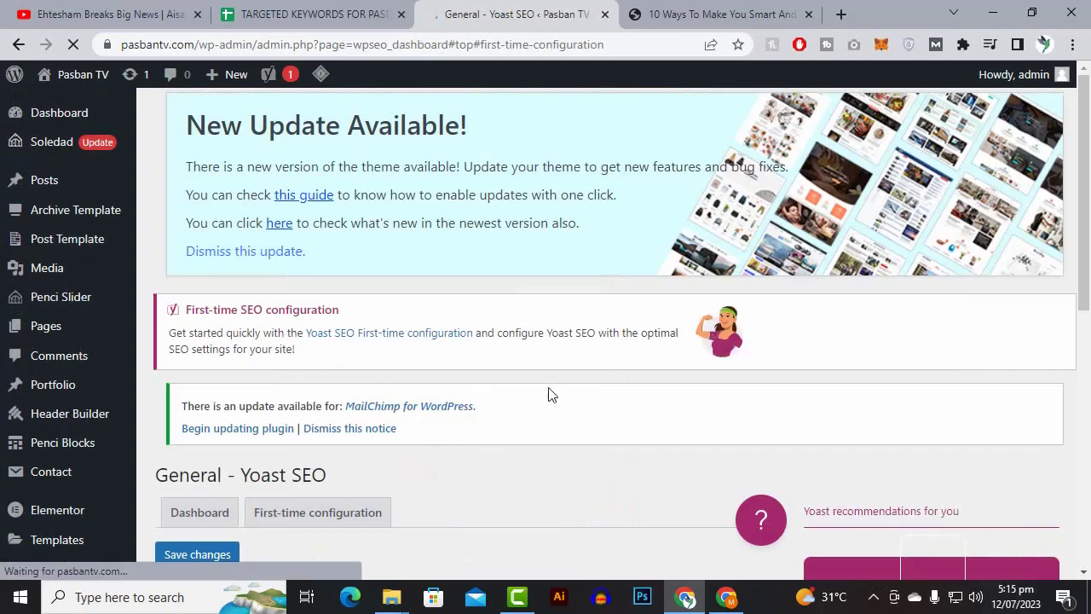
- Continue past the SEO data optimization stage without running it and go to the Site representation stage
scroll(550, 383, down, 3)
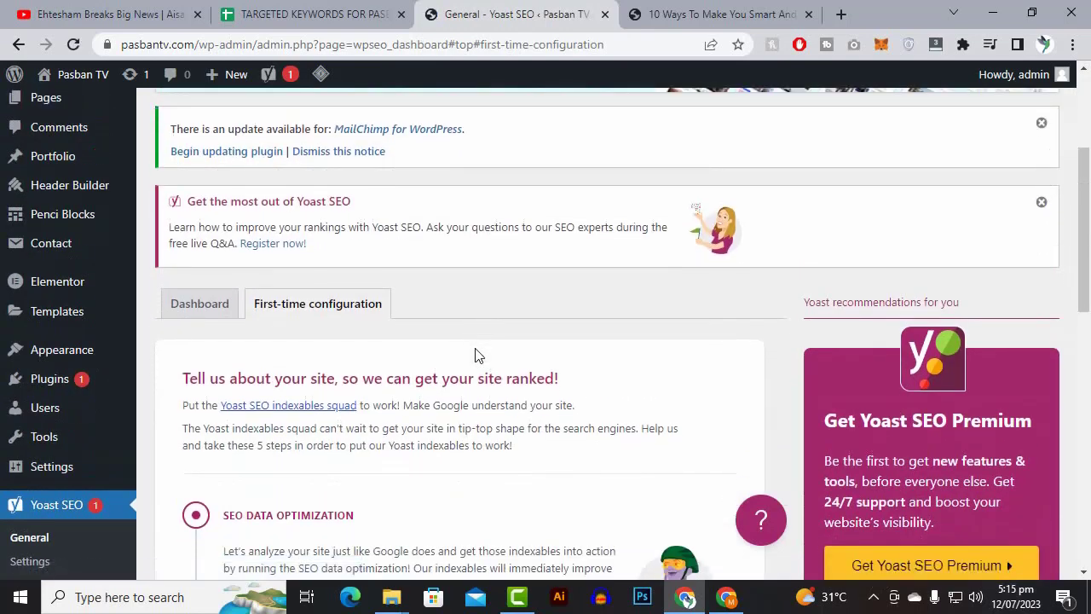
scroll(475, 353, up, 3)
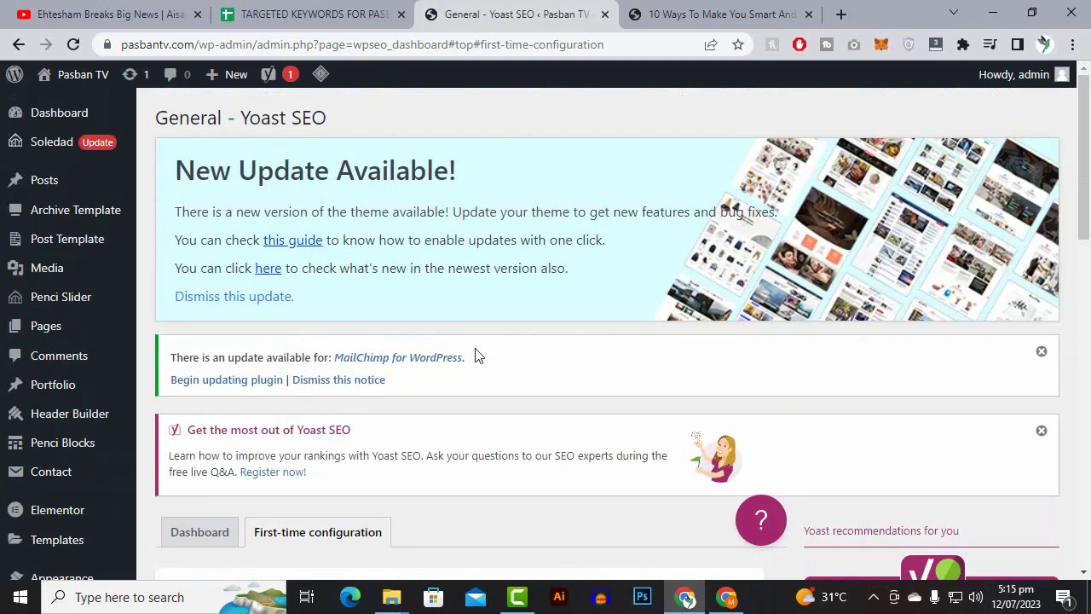
scroll(440, 356, down, 4)
scroll(437, 360, down, 2)
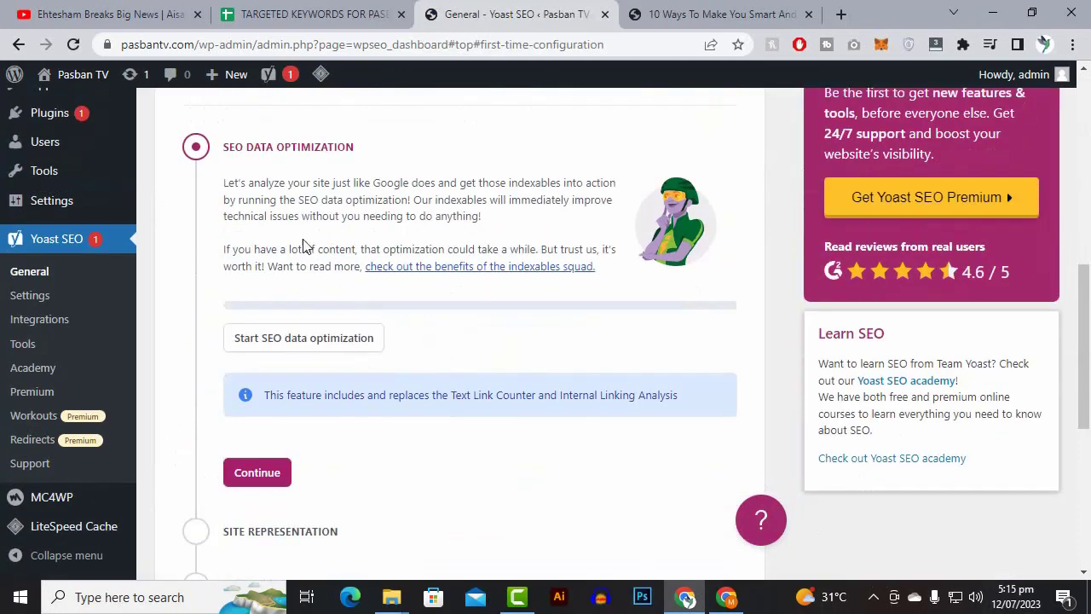
scroll(297, 305, down, 1)
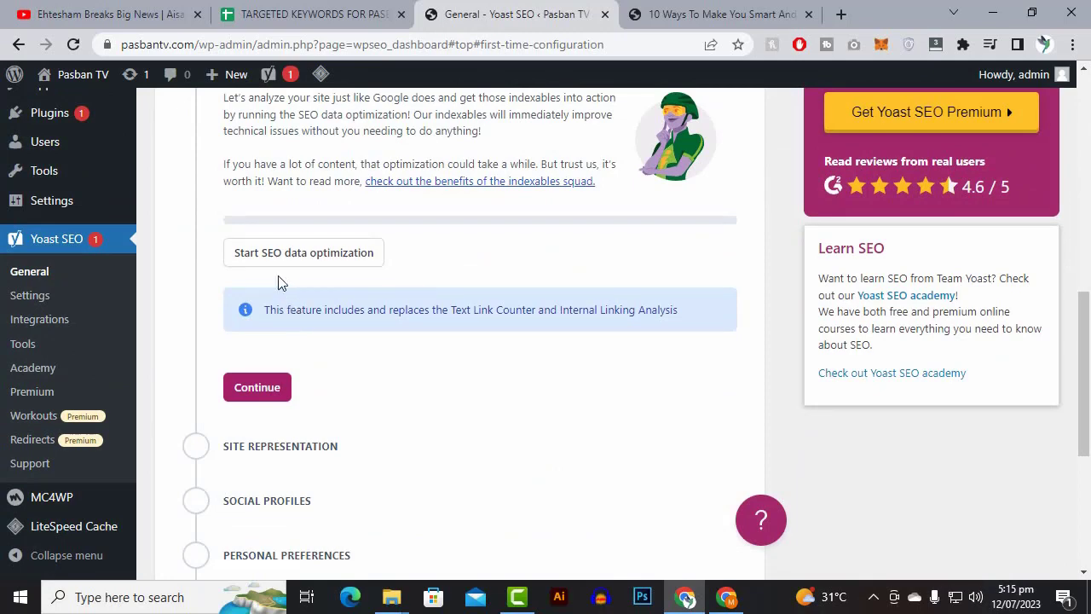
scroll(281, 280, down, 2)
scroll(286, 278, up, 2)
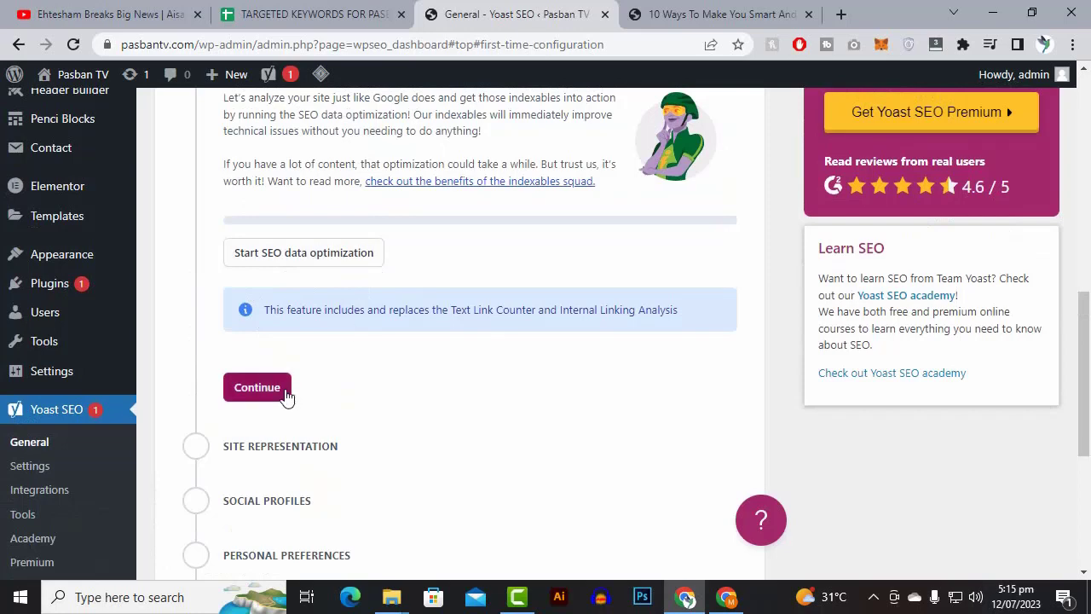
click(286, 395)
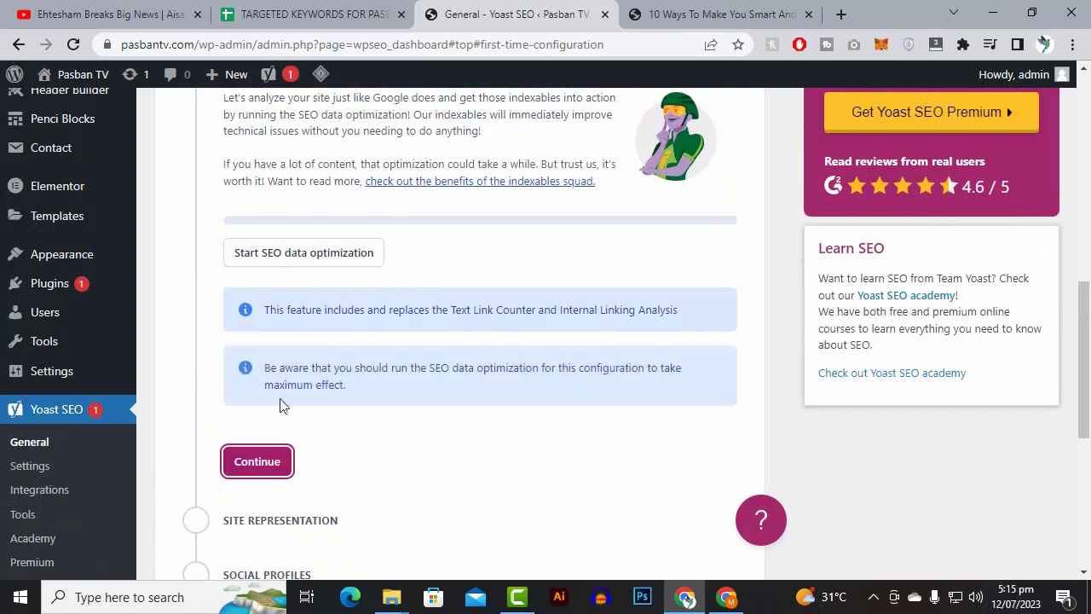
scroll(288, 386, down, 2)
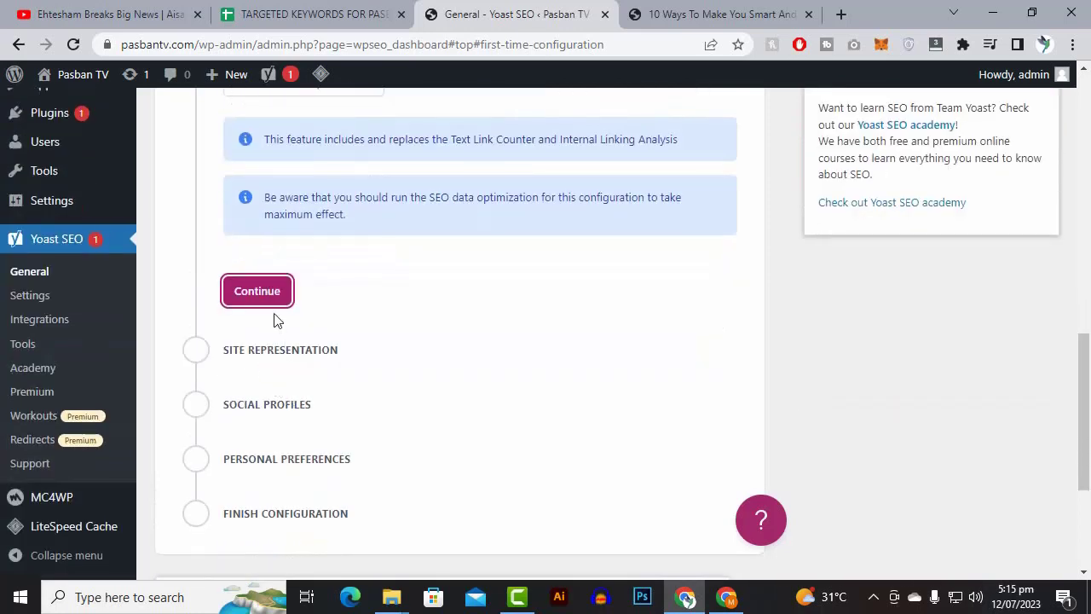
scroll(275, 317, up, 1)
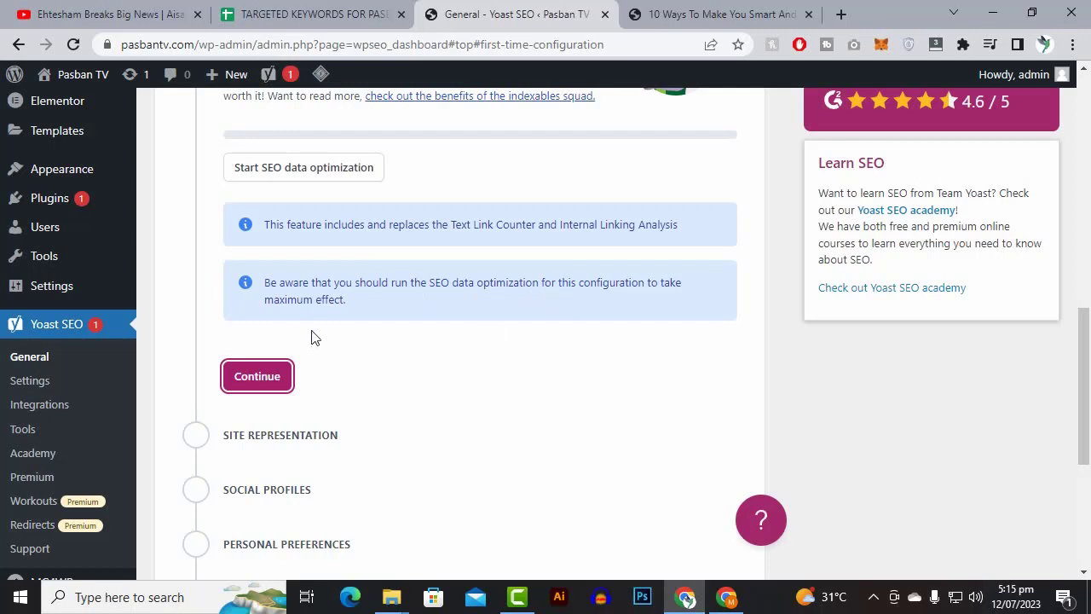
click(257, 376)
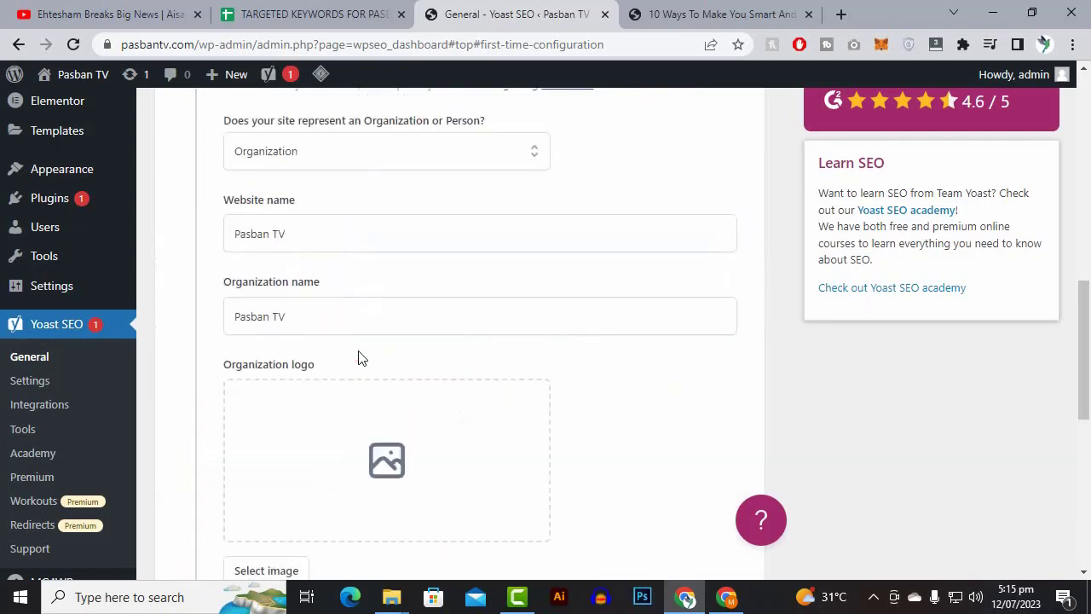
scroll(362, 358, up, 4)
scroll(362, 358, down, 2)
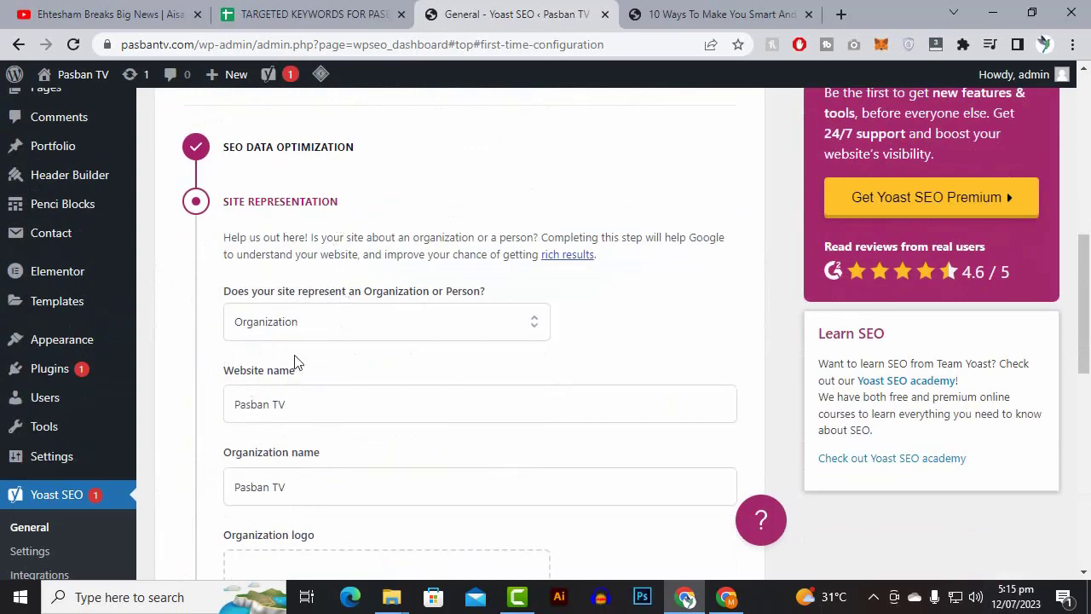
- Choose Organization as what the site represents in the Site representation stage
scroll(290, 354, down, 1)
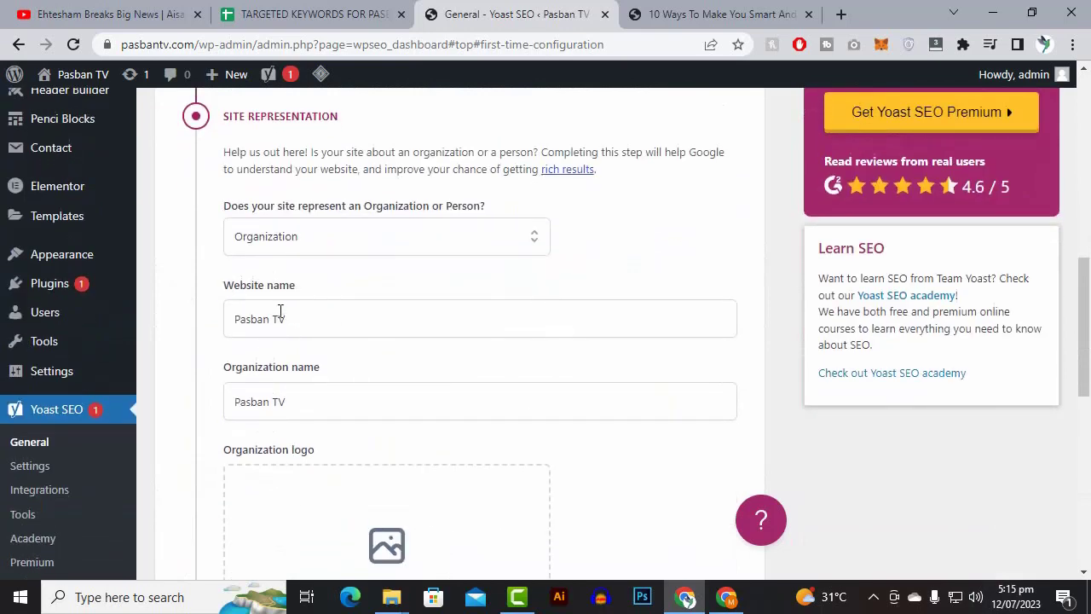
click(285, 245)
click(285, 244)
click(282, 243)
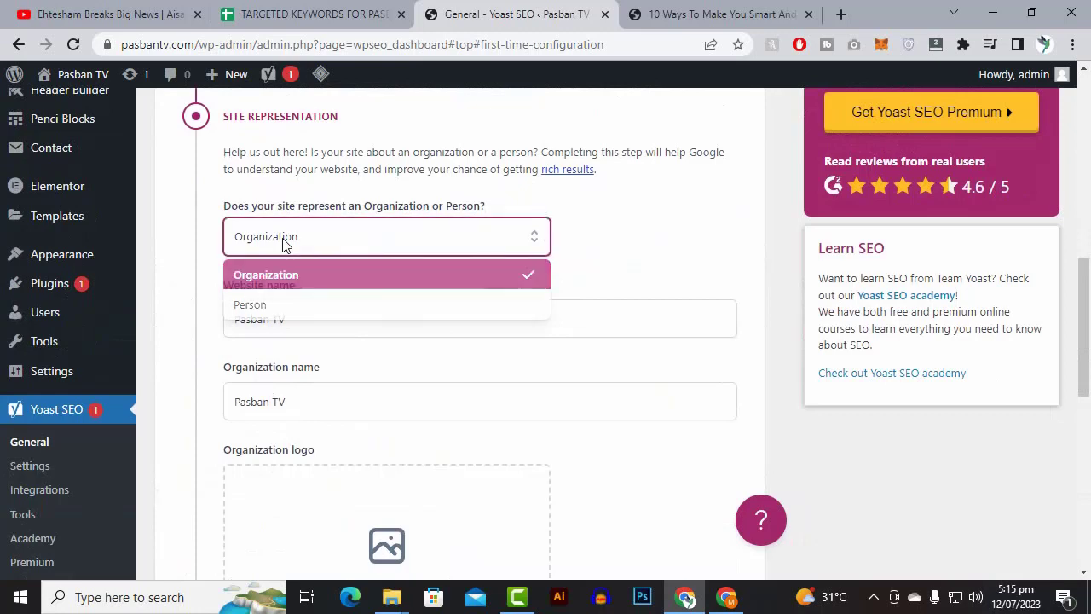
- Set the organization logo to LOGOPASBANTVNEW.png from the media library
scroll(286, 388, down, 1)
scroll(285, 388, down, 2)
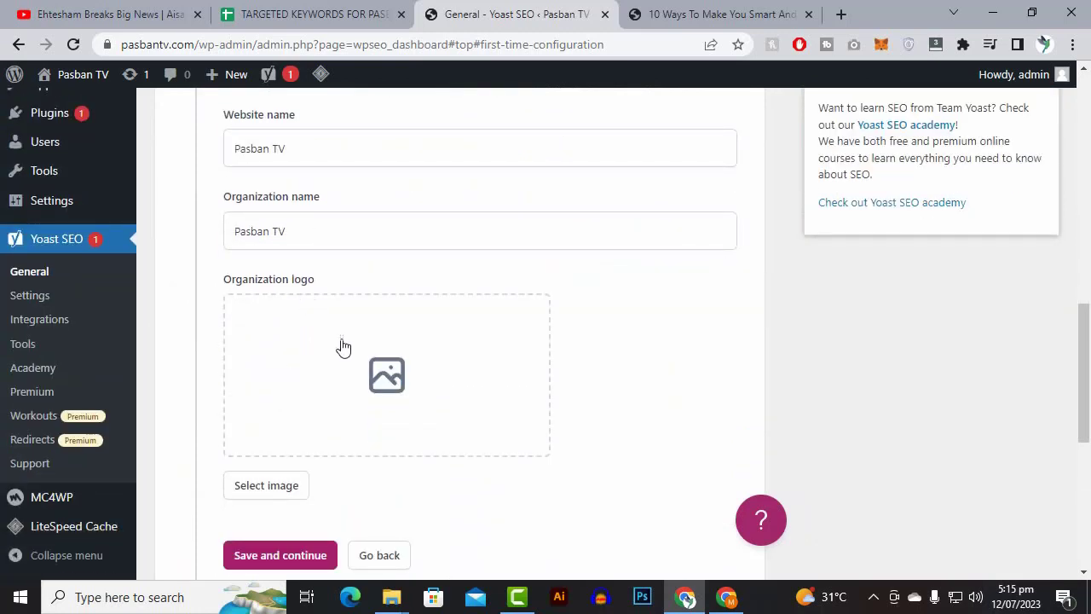
click(388, 373)
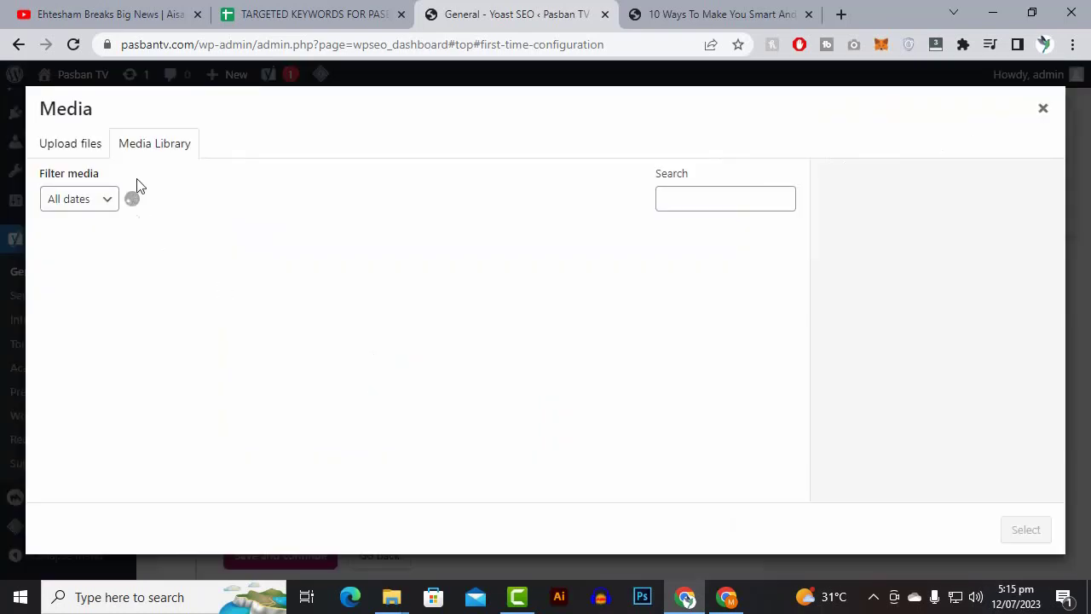
click(75, 147)
click(171, 146)
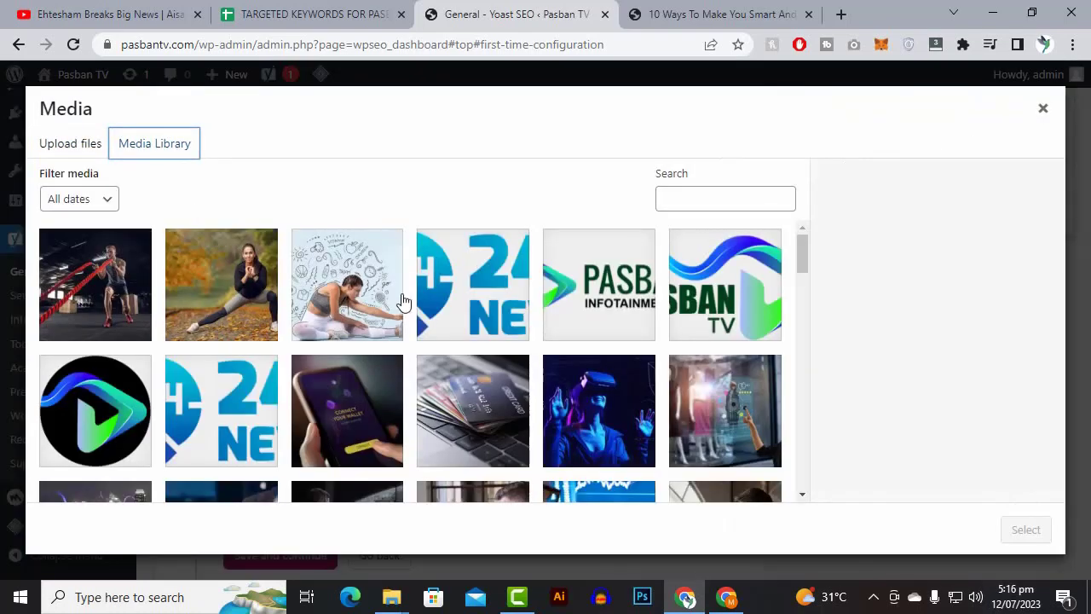
click(628, 305)
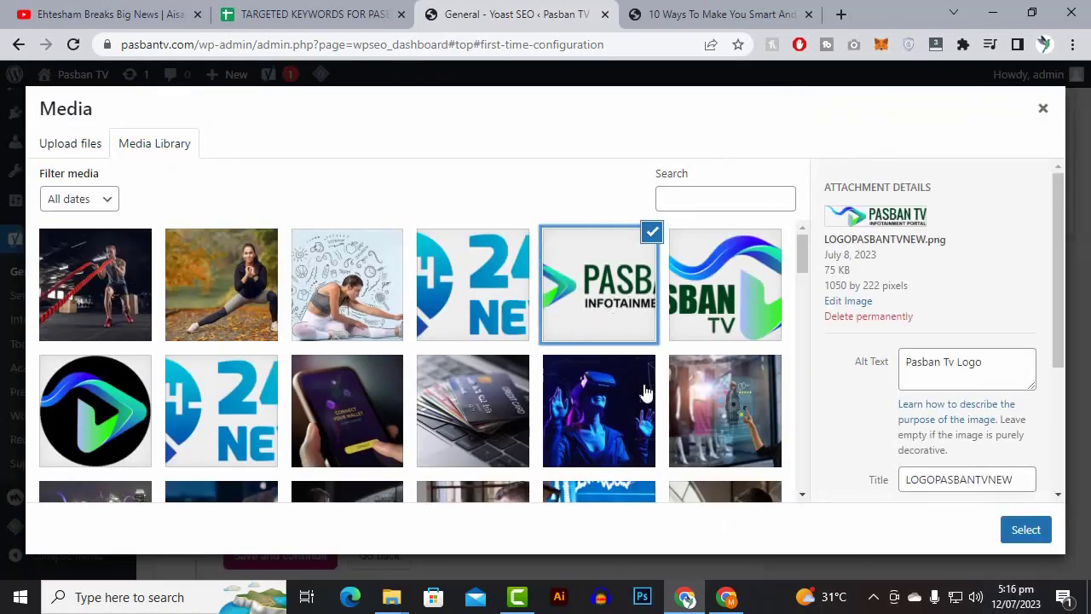
click(1038, 539)
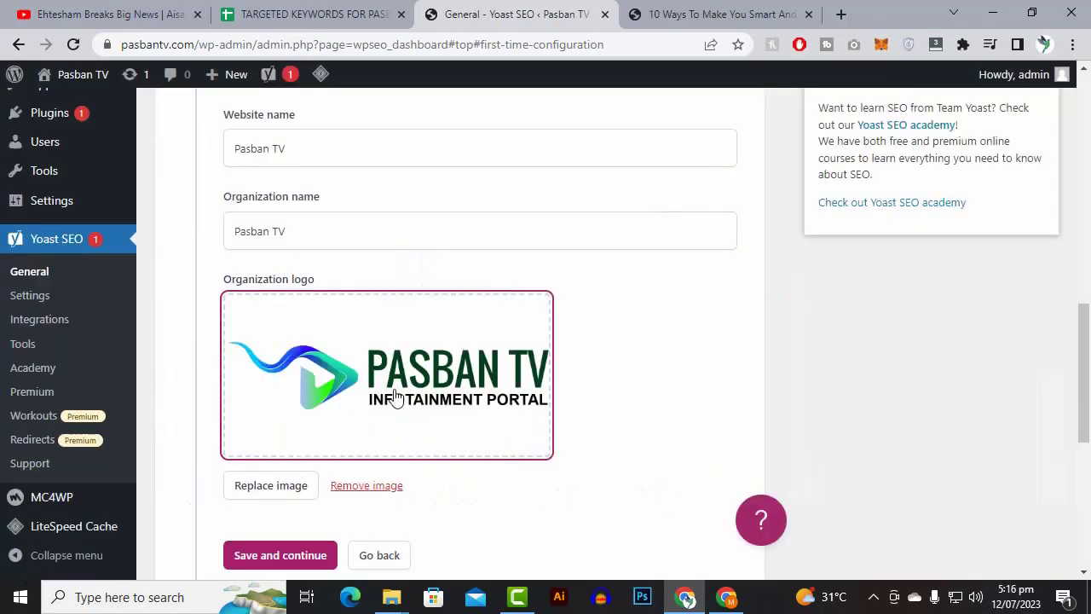
- Save the Site representation stage and continue to Social profiles, proceeding past the structured data notice
scroll(399, 396, down, 3)
scroll(373, 311, up, 2)
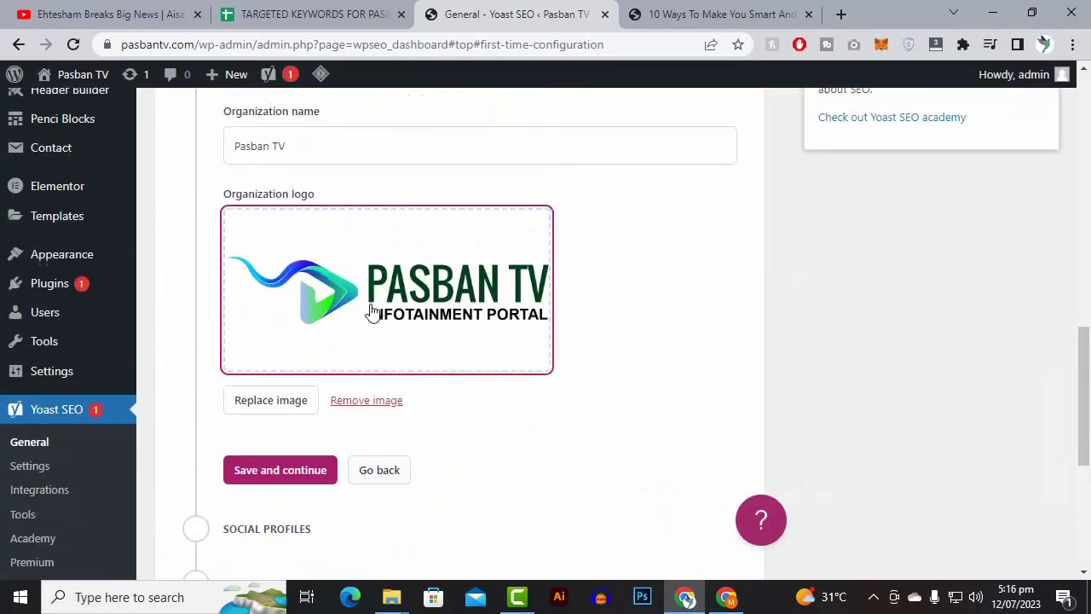
scroll(373, 311, up, 2)
scroll(372, 304, down, 5)
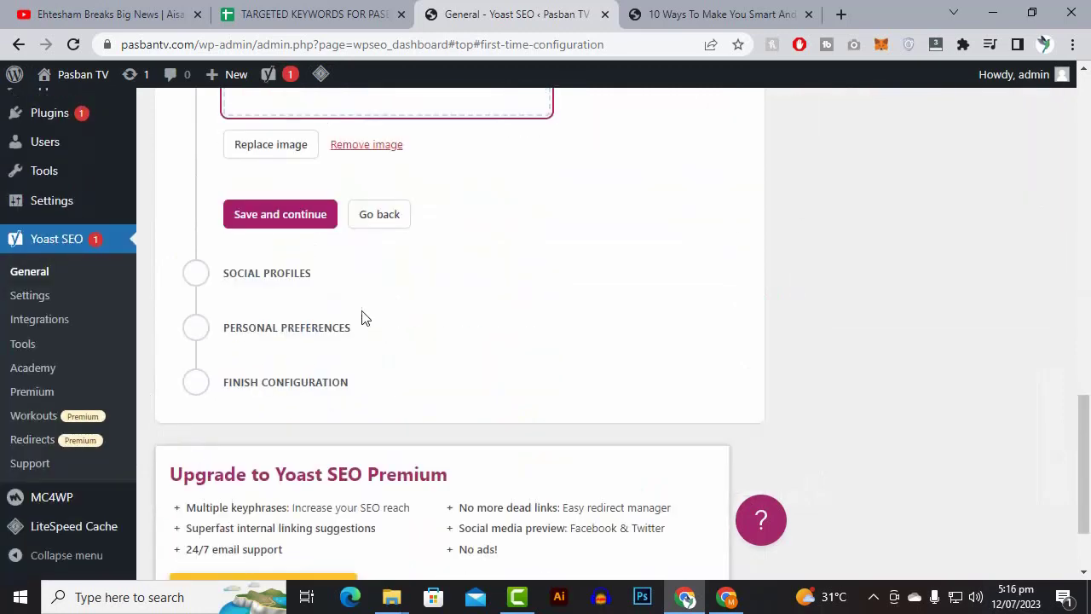
click(263, 223)
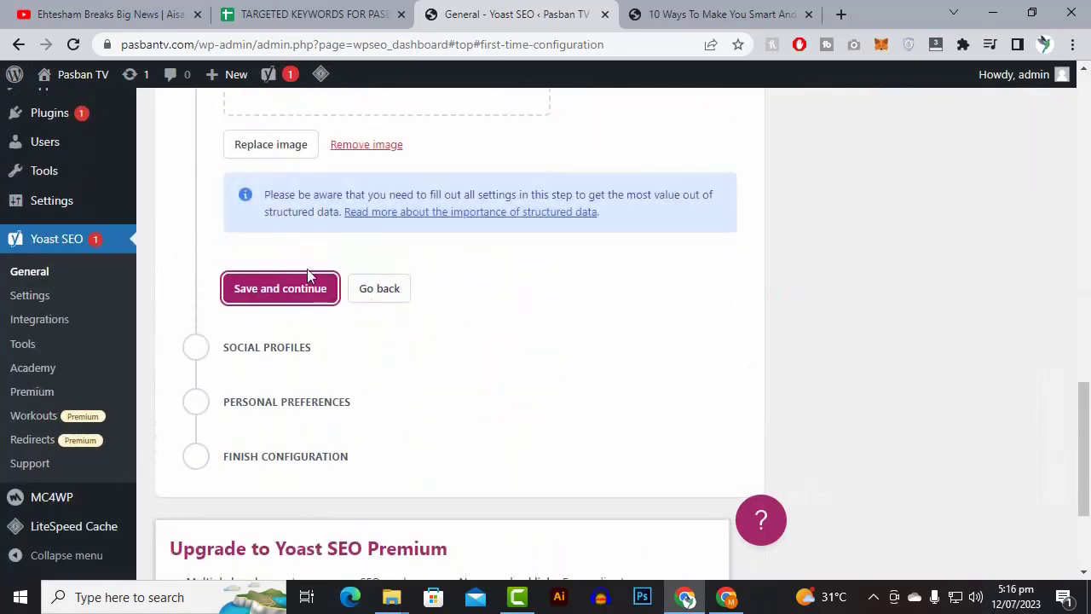
click(247, 292)
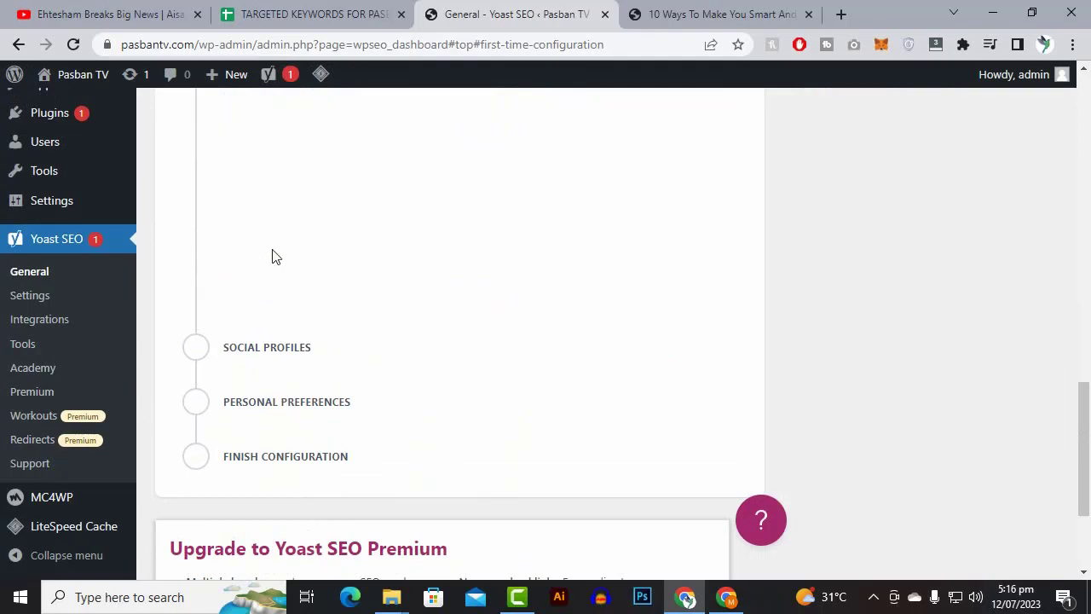
- Continue past the Social profiles stage without entering Facebook or Twitter addresses
scroll(366, 328, down, 2)
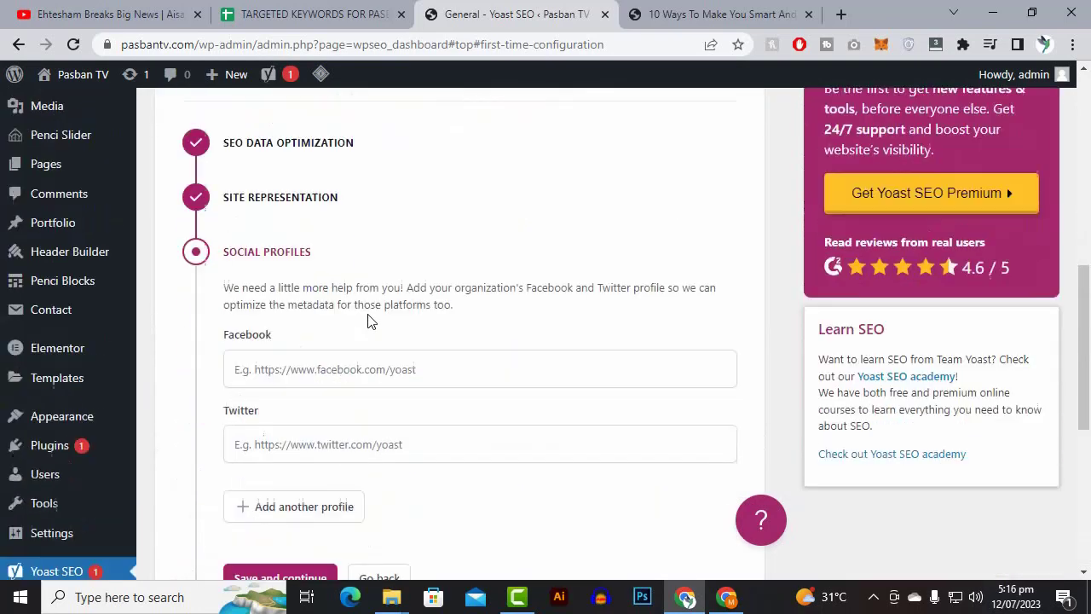
scroll(329, 271, down, 3)
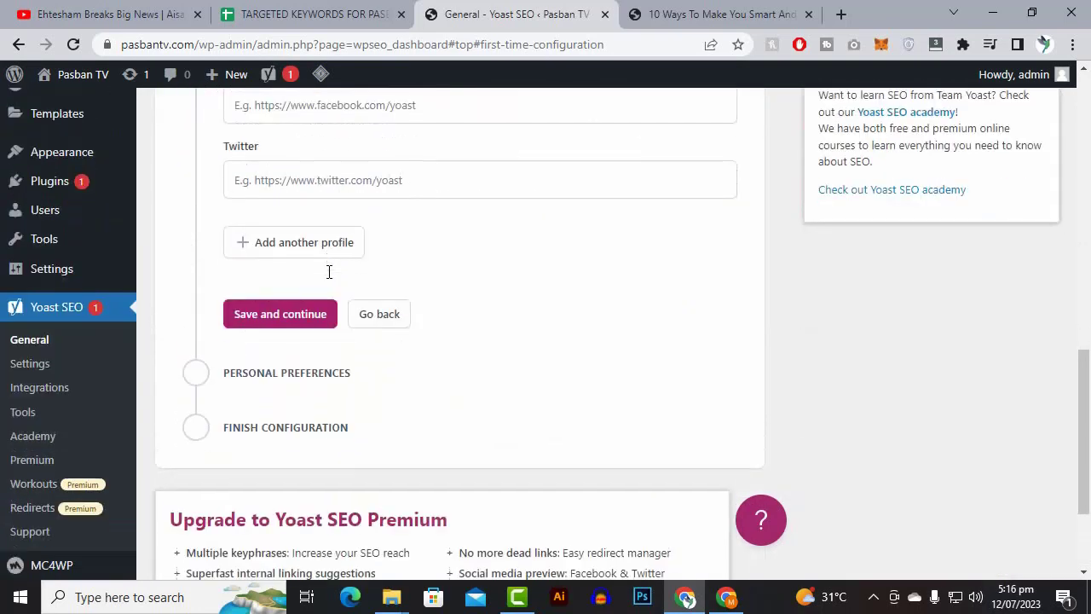
scroll(331, 278, up, 3)
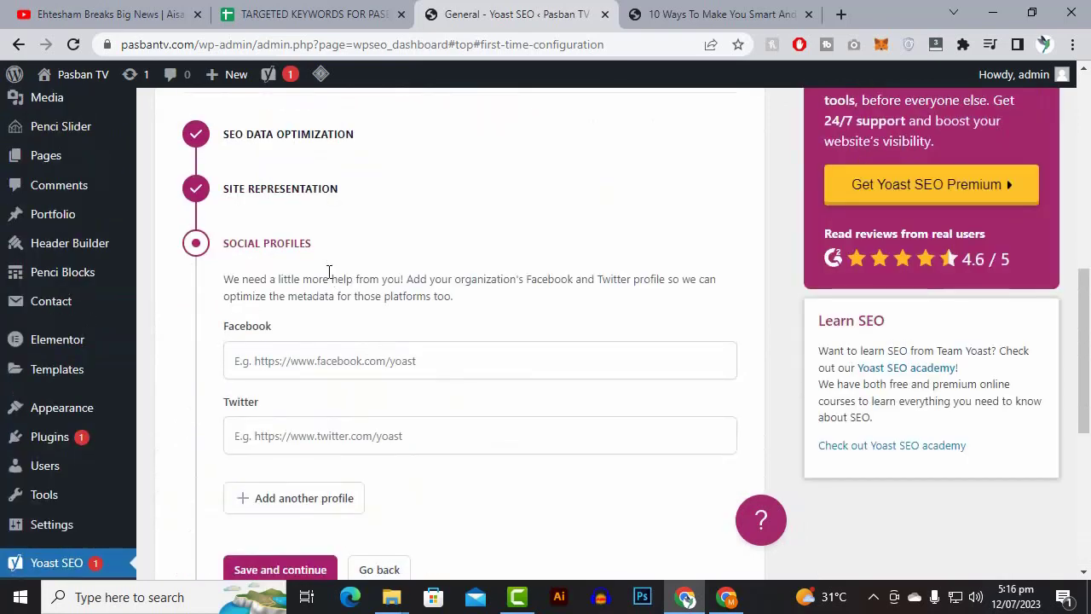
click(356, 369)
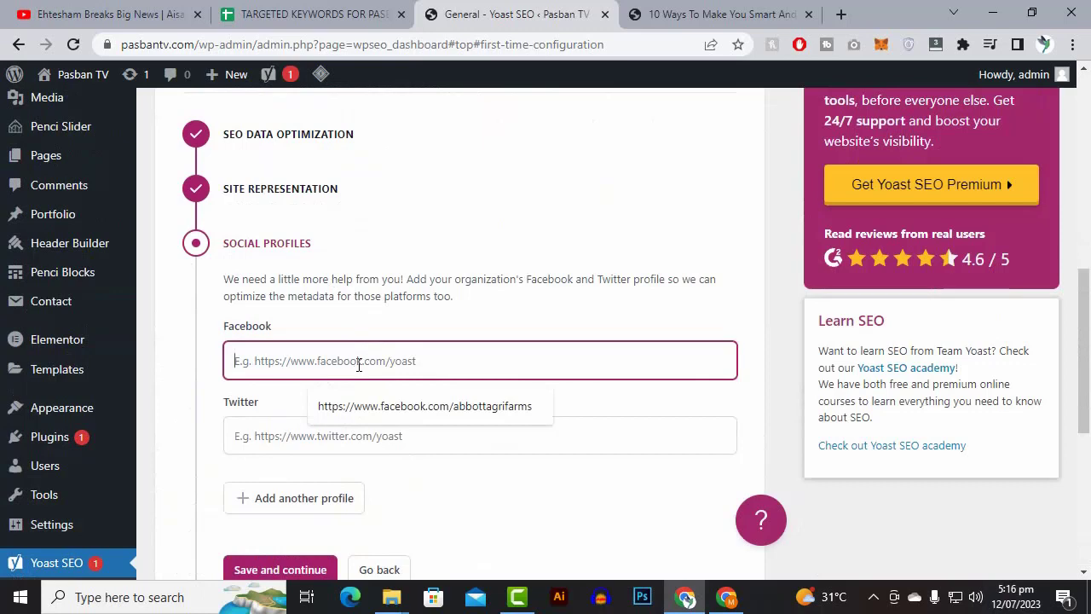
click(366, 313)
scroll(341, 341, down, 2)
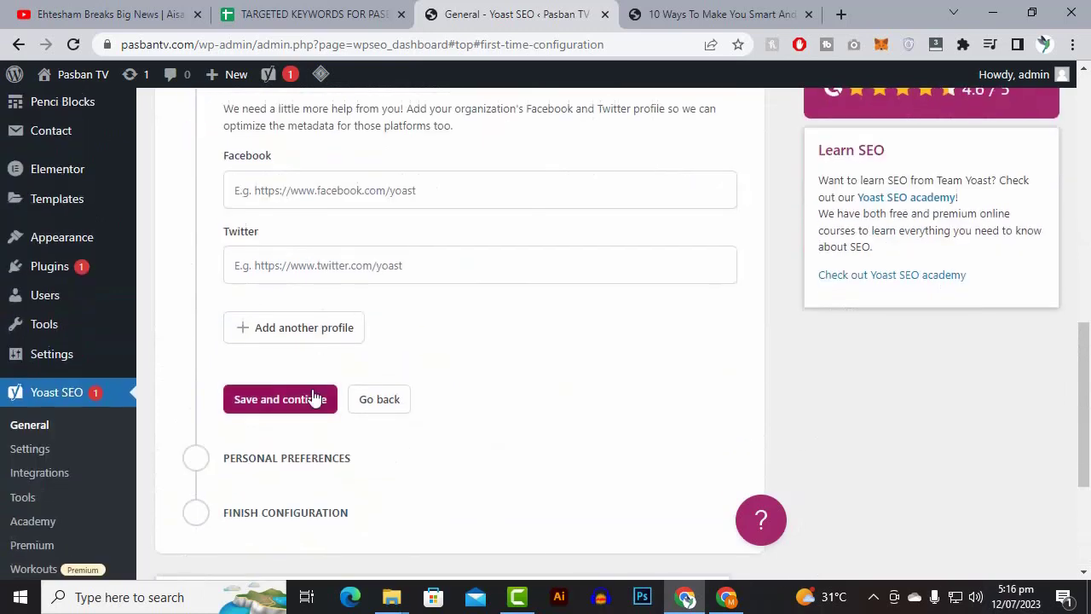
click(286, 406)
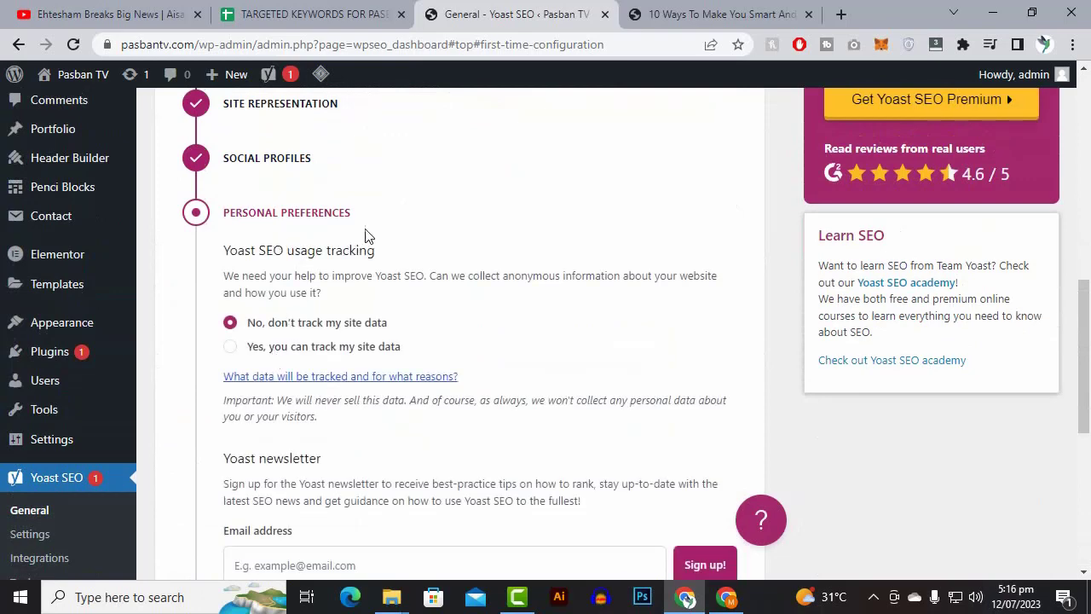
- Save the Personal preferences with "No, don't track my site data" and no newsletter sign-up, finishing the configuration
scroll(352, 331, down, 1)
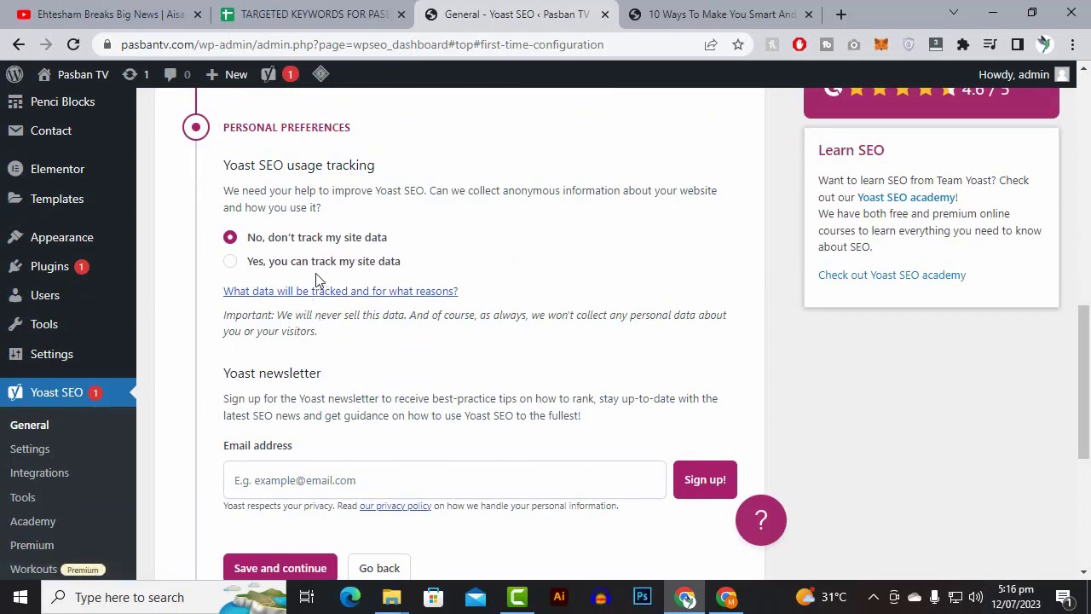
scroll(313, 284, down, 2)
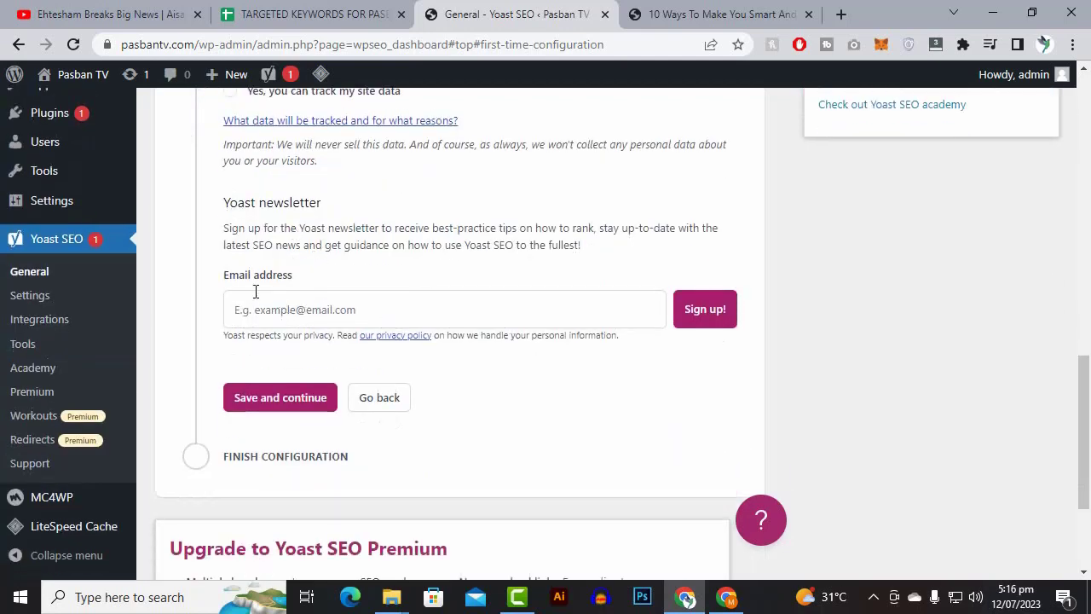
scroll(315, 328, down, 2)
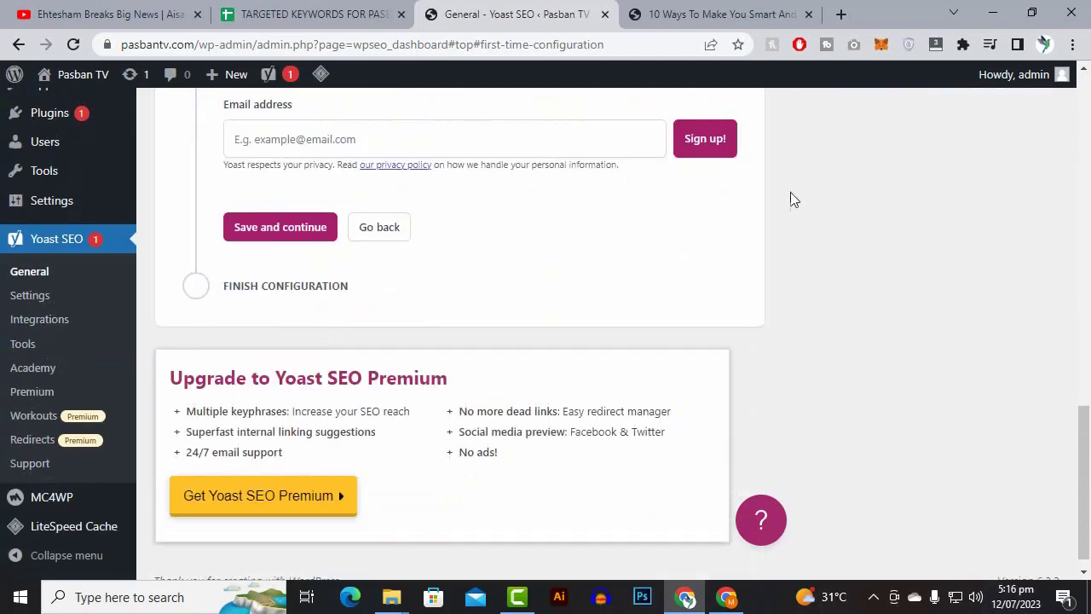
click(284, 245)
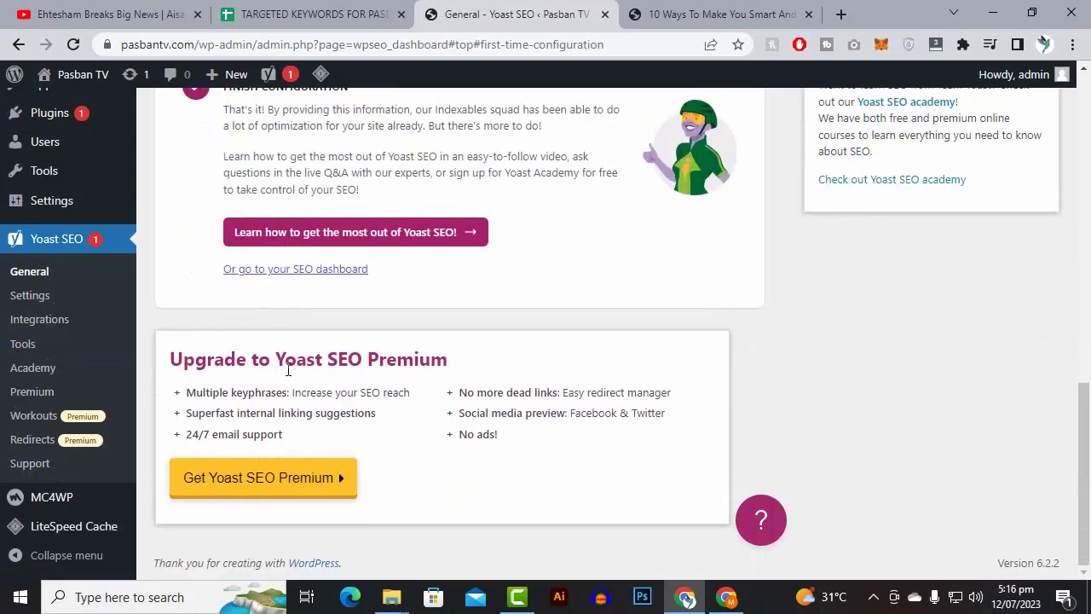
- Go to the SEO dashboard and review its problems and notifications
scroll(288, 369, up, 1)
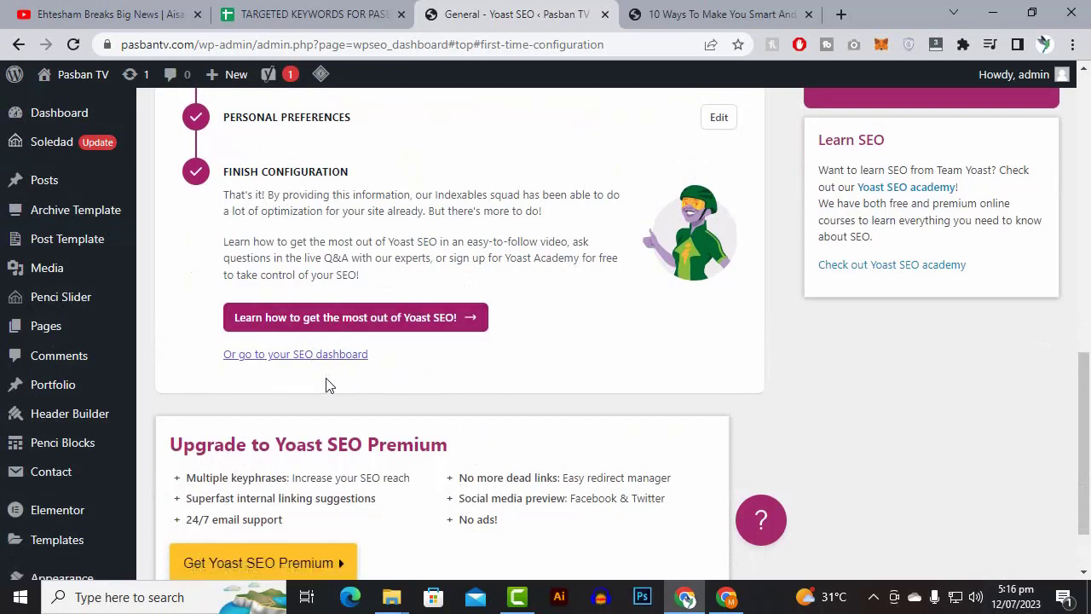
click(318, 356)
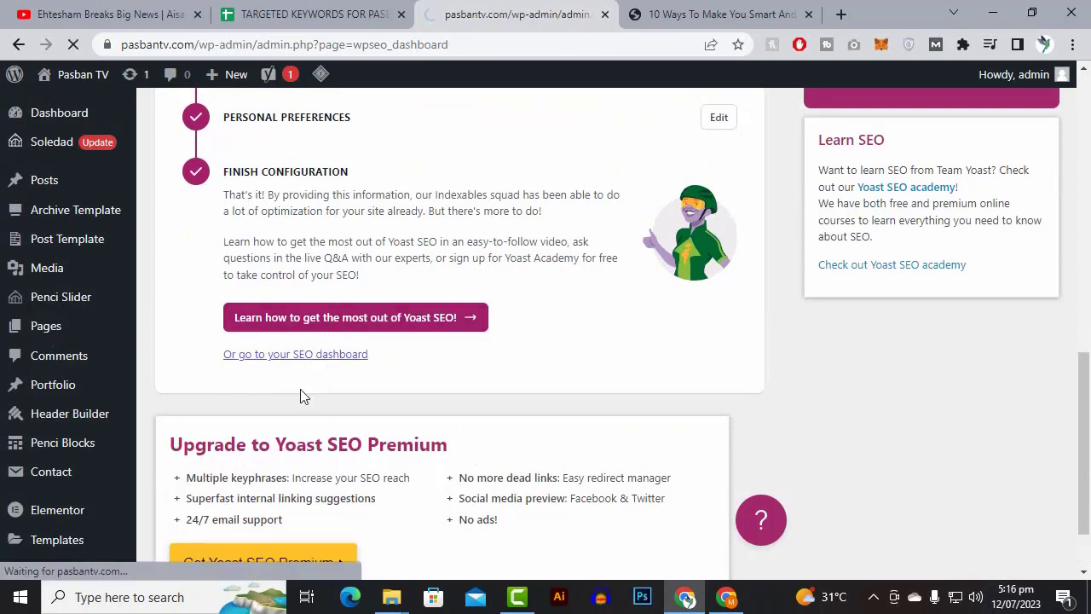
scroll(300, 396, down, 4)
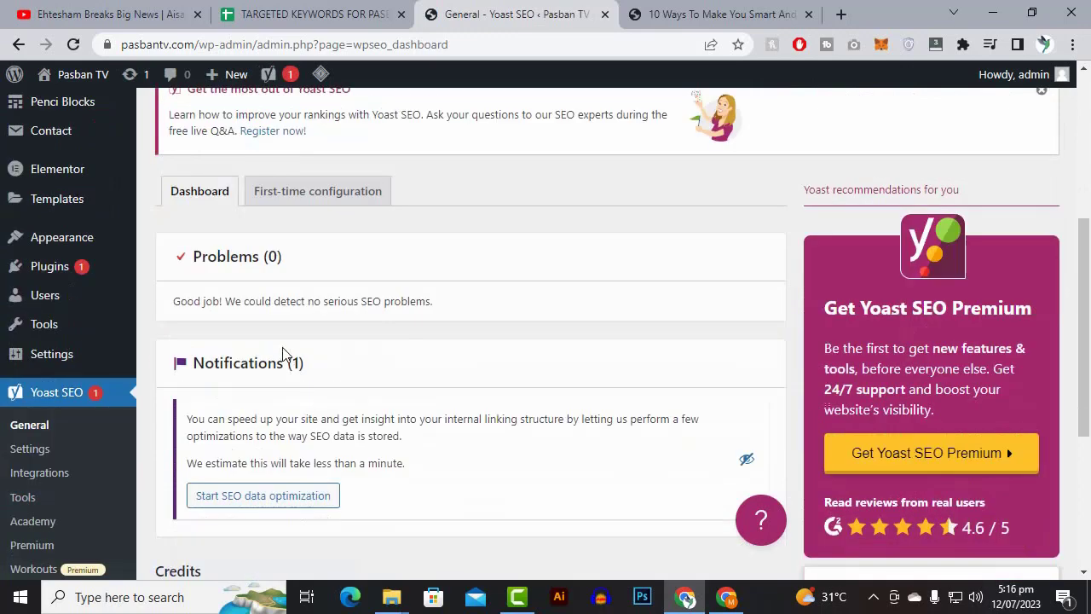
scroll(283, 353, down, 4)
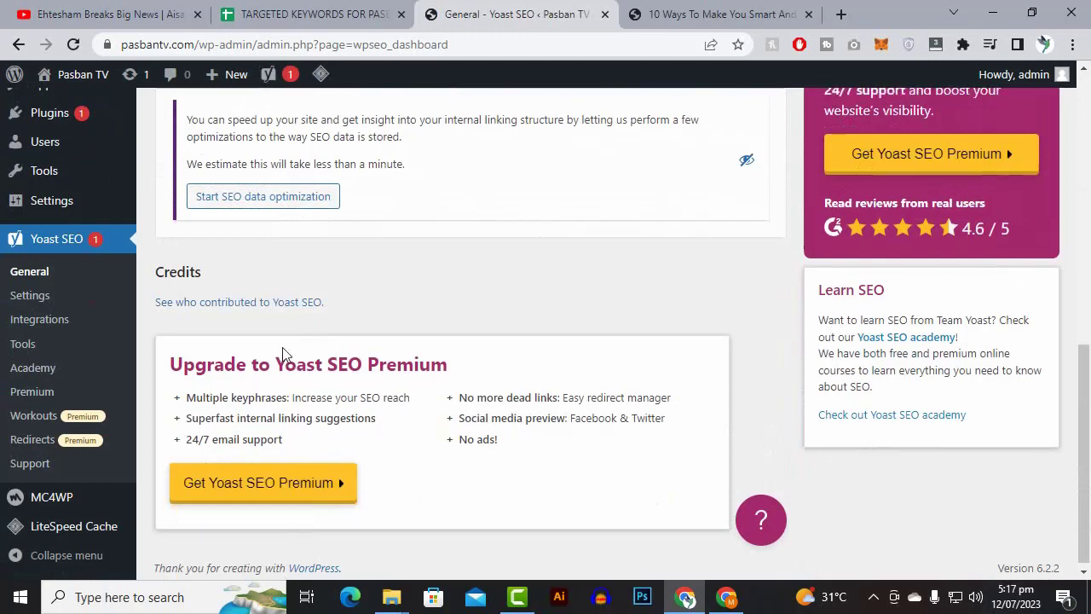
scroll(284, 349, up, 4)
scroll(276, 281, up, 2)
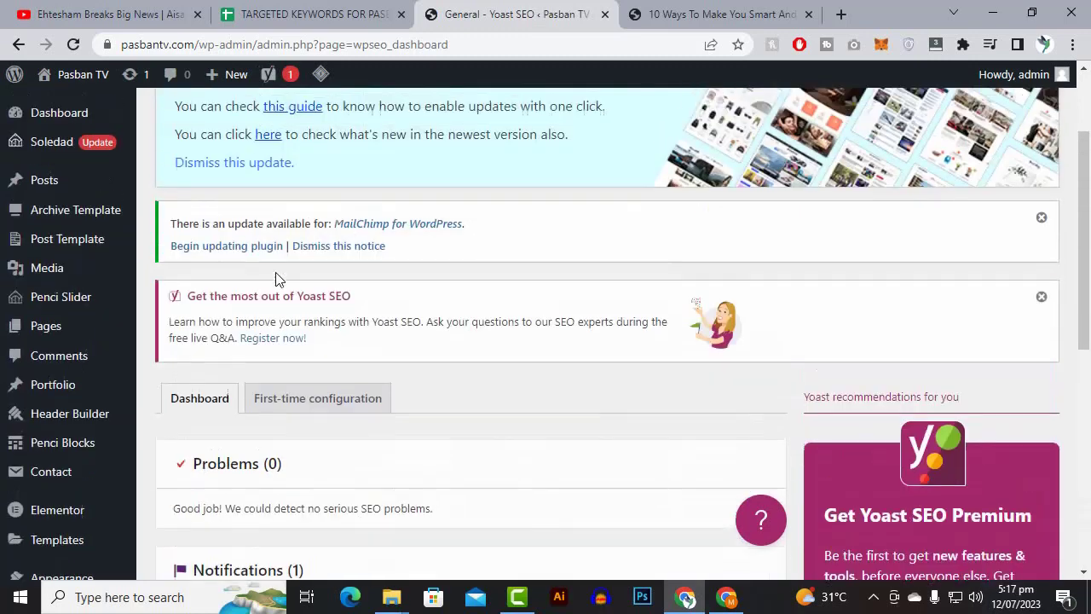
- Reopen the first-time configuration and look over its list of stages
click(332, 408)
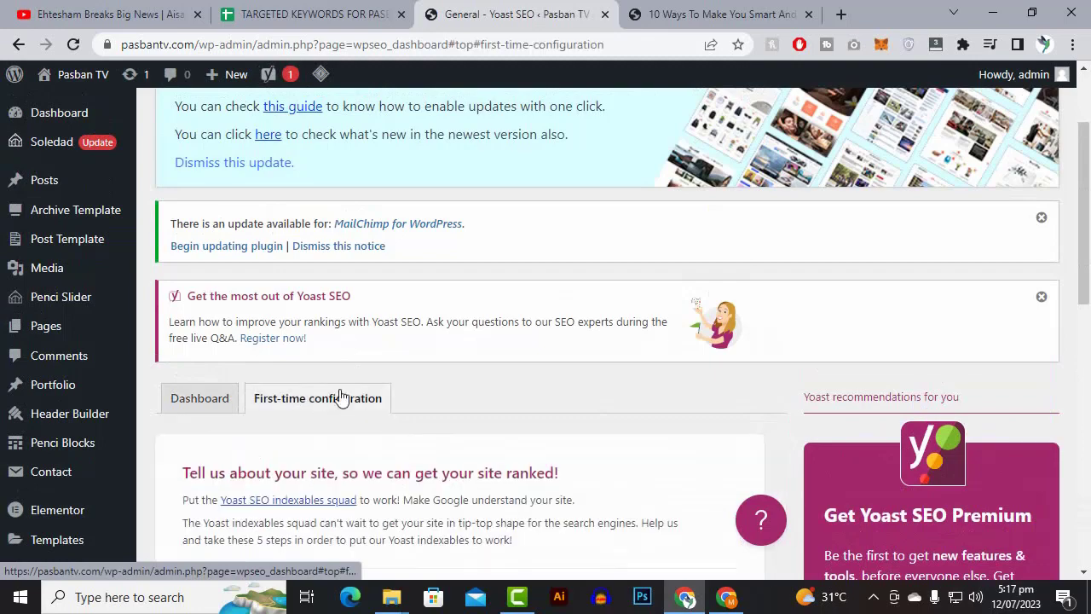
scroll(377, 358, down, 4)
scroll(256, 375, up, 3)
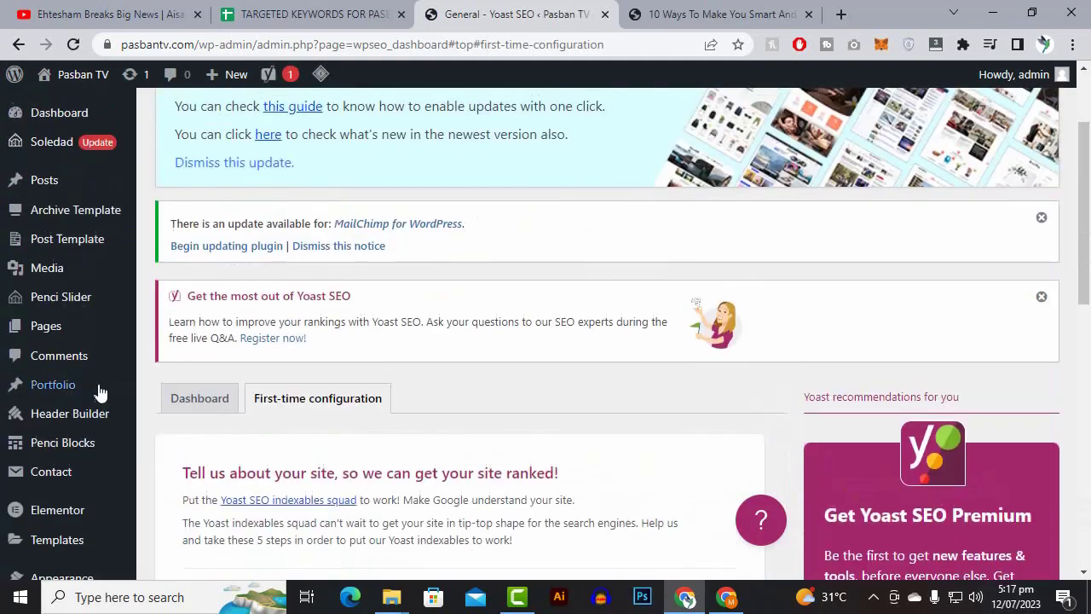
scroll(107, 341, down, 2)
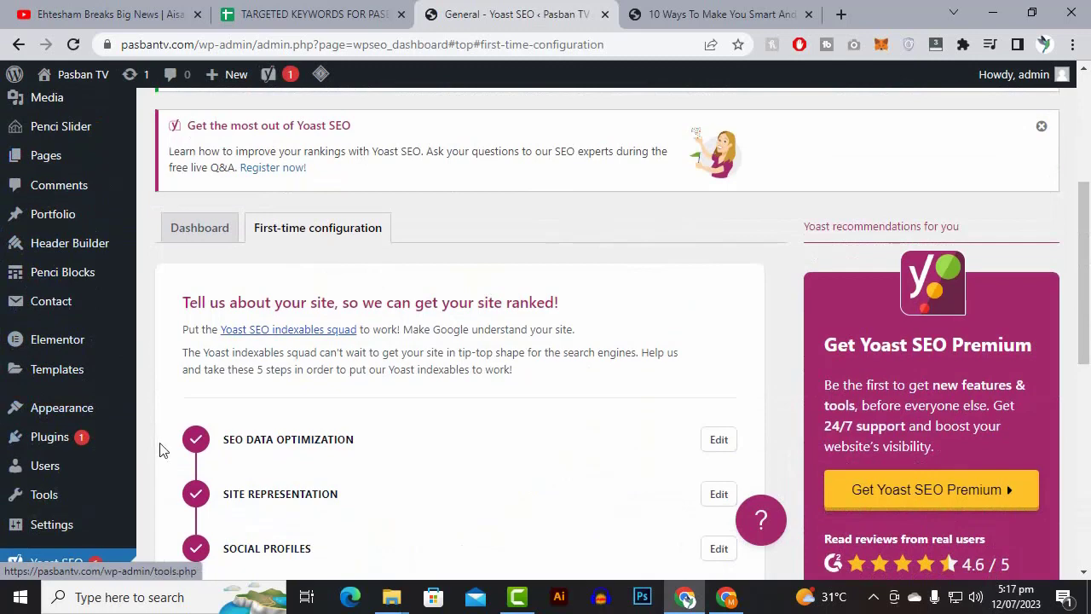
scroll(48, 385, down, 2)
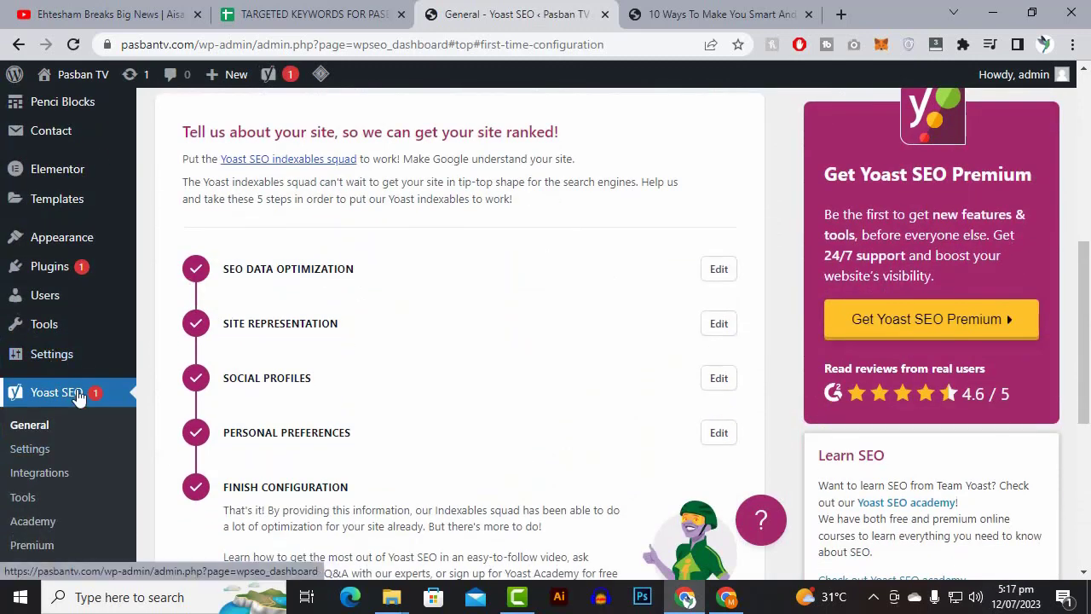
- Open the Yoast SEO settings and look through the site features and the available settings categories
click(38, 449)
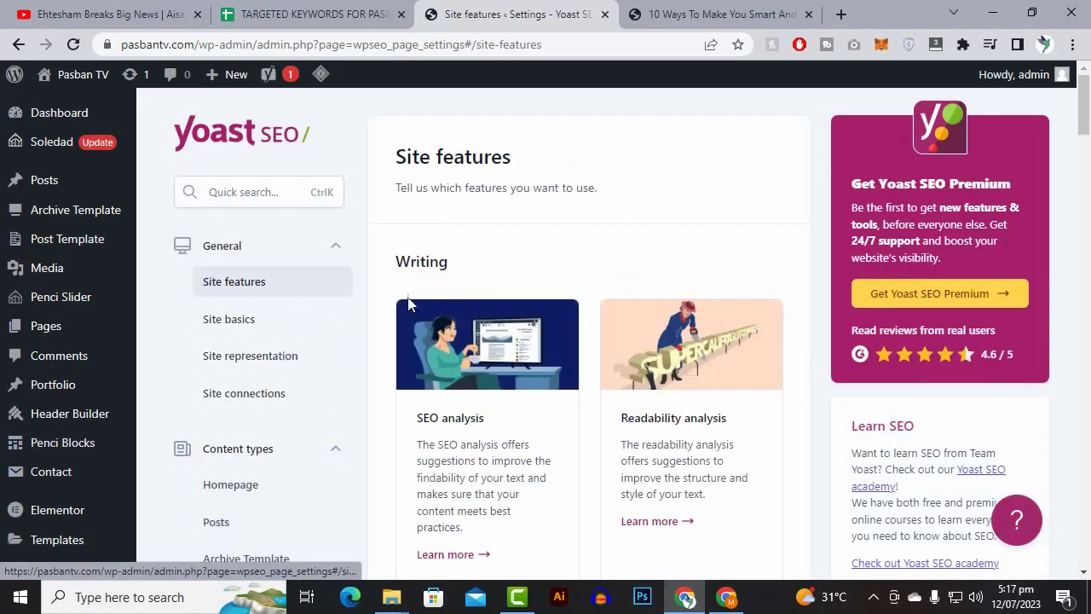
scroll(274, 322, down, 2)
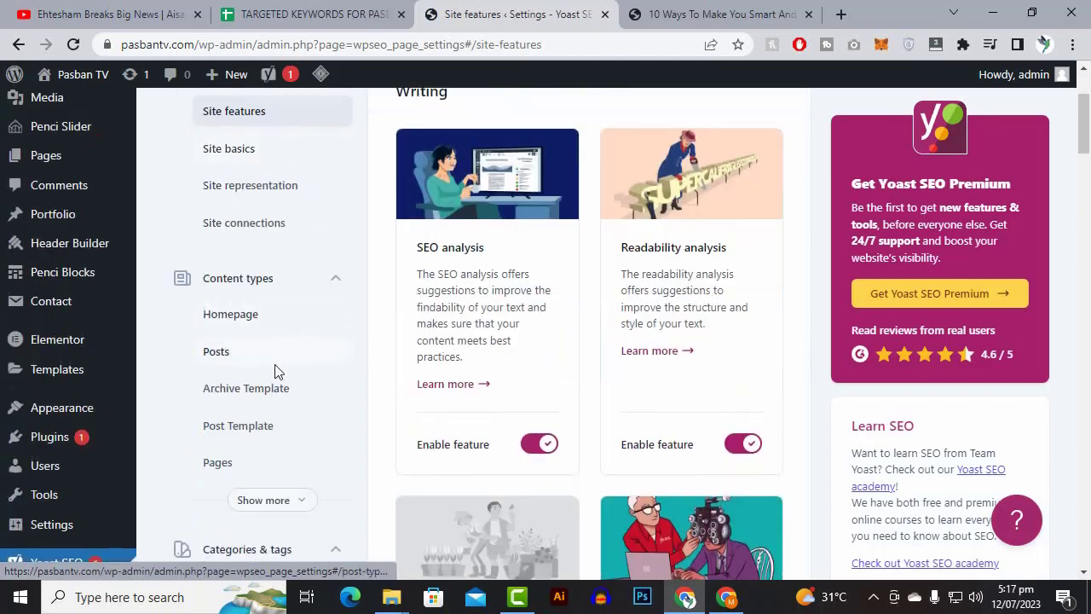
scroll(281, 426, down, 2)
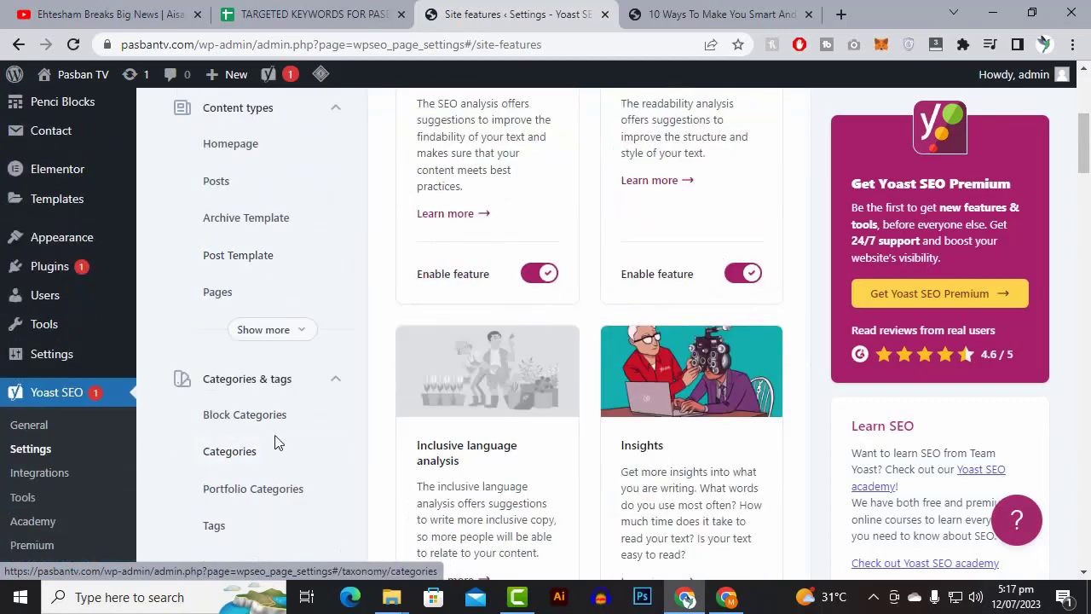
scroll(284, 388, down, 2)
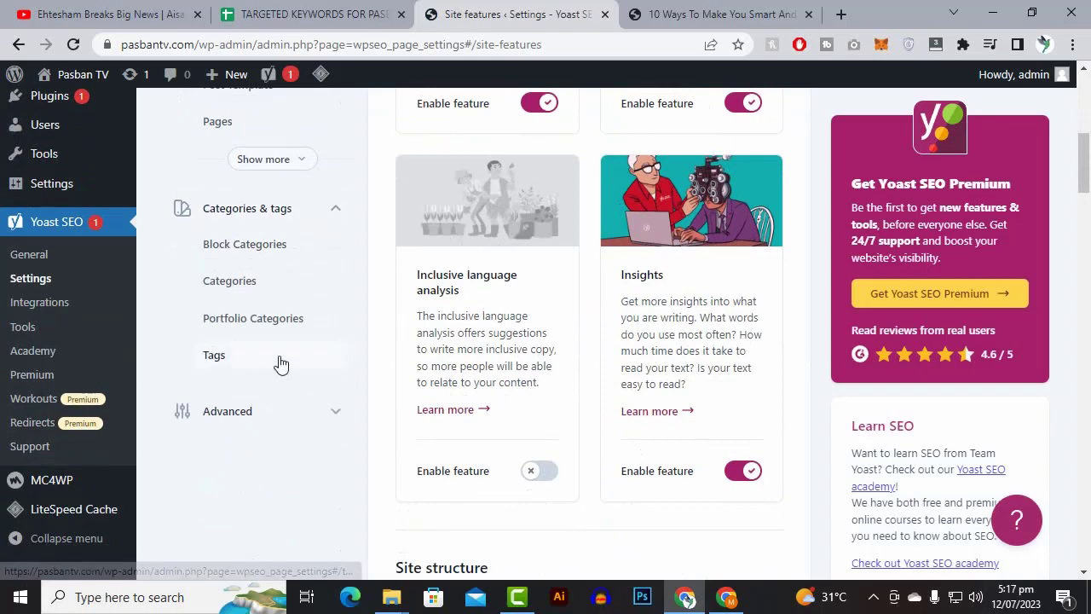
scroll(264, 384, up, 7)
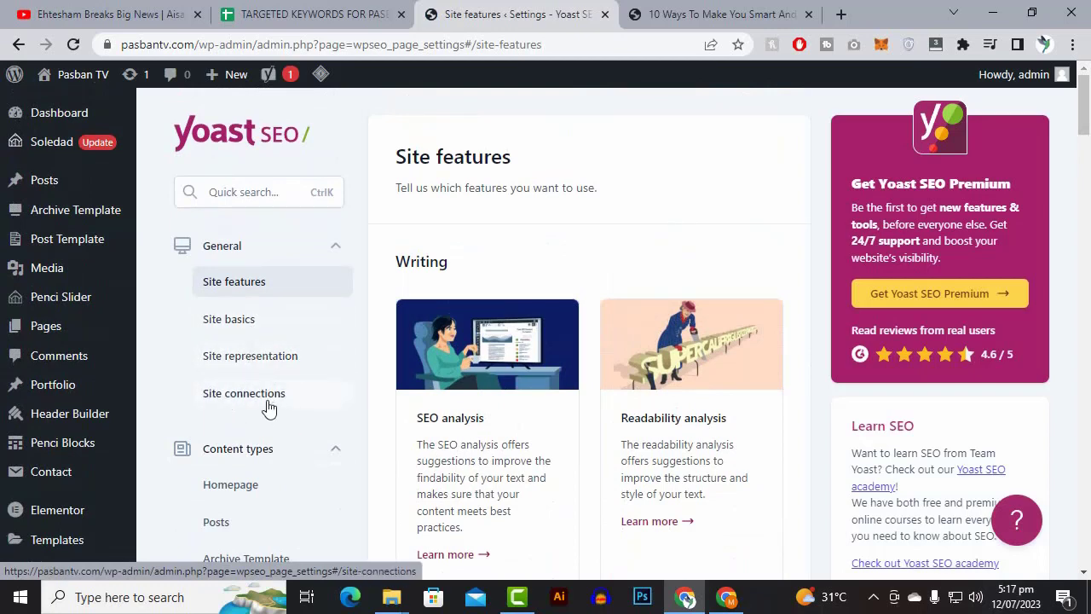
- Look through the list of settings categories and review the Site basics page from the site info to the site preferences
scroll(272, 386, down, 3)
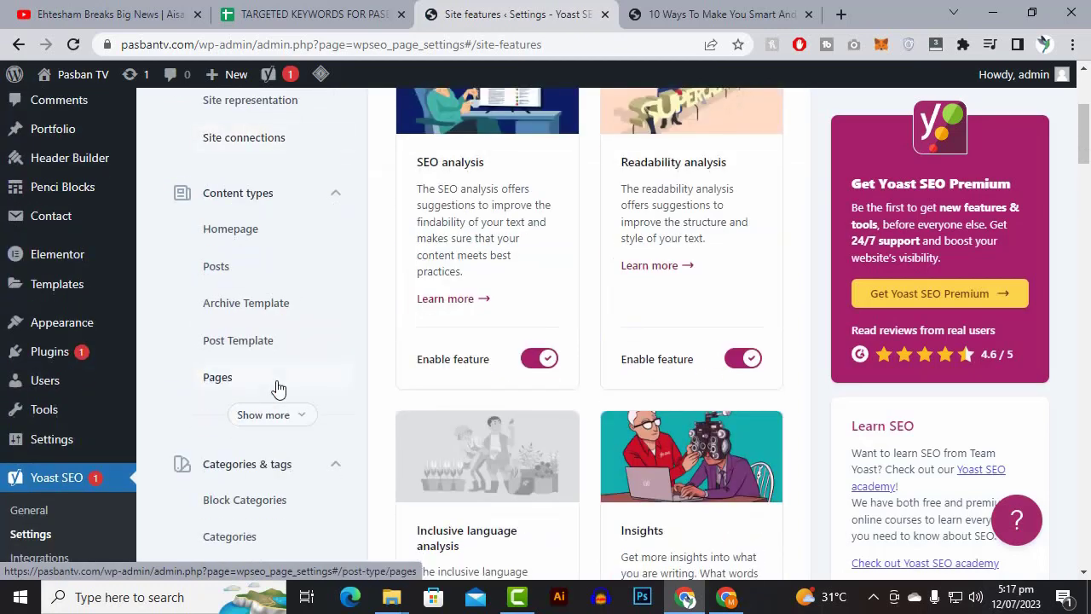
scroll(268, 386, down, 3)
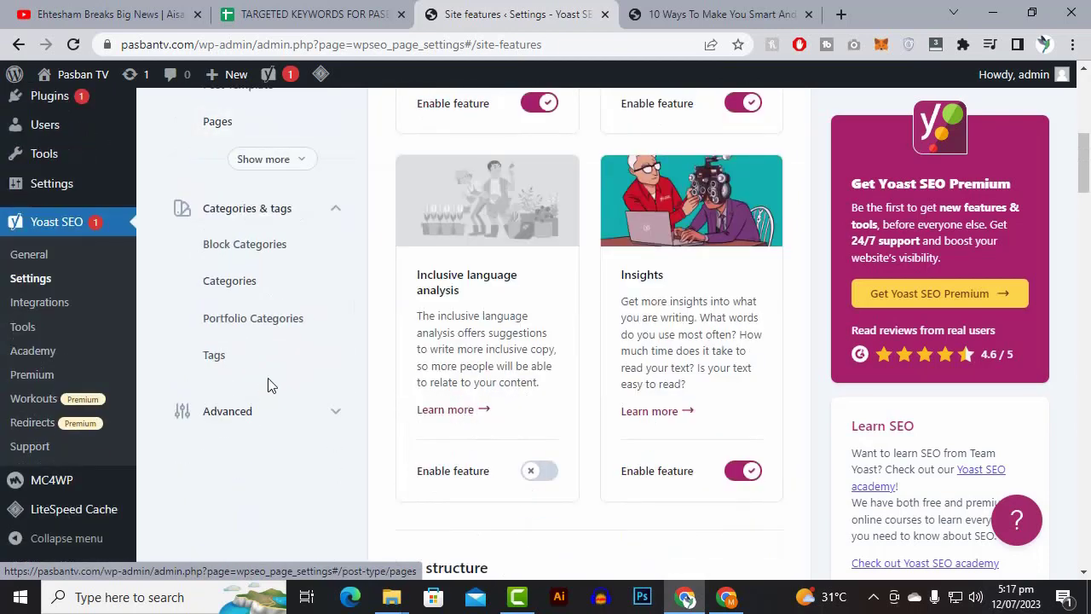
scroll(267, 385, up, 6)
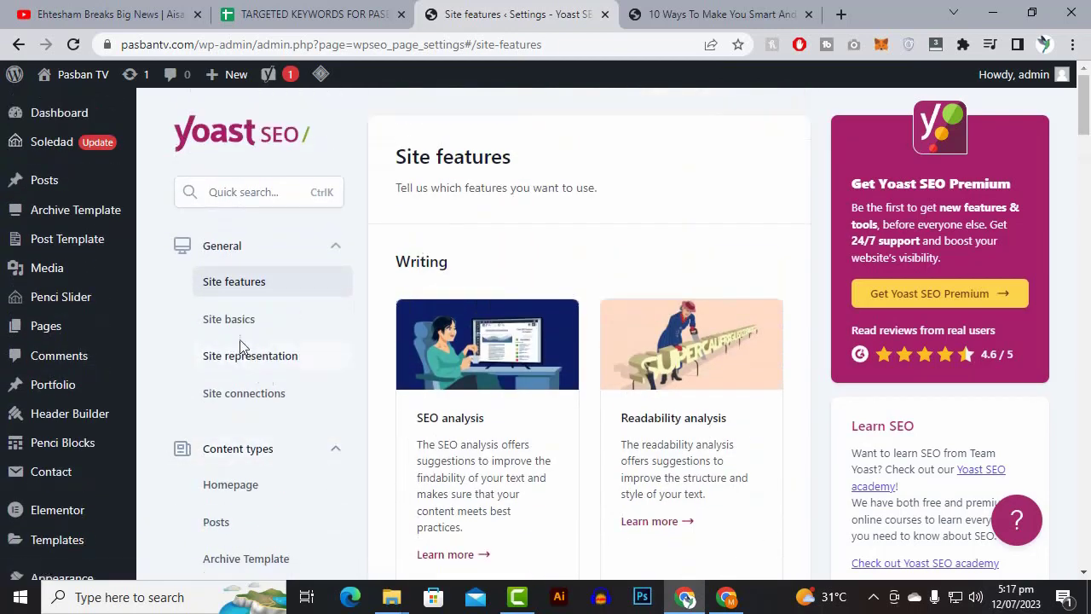
click(239, 324)
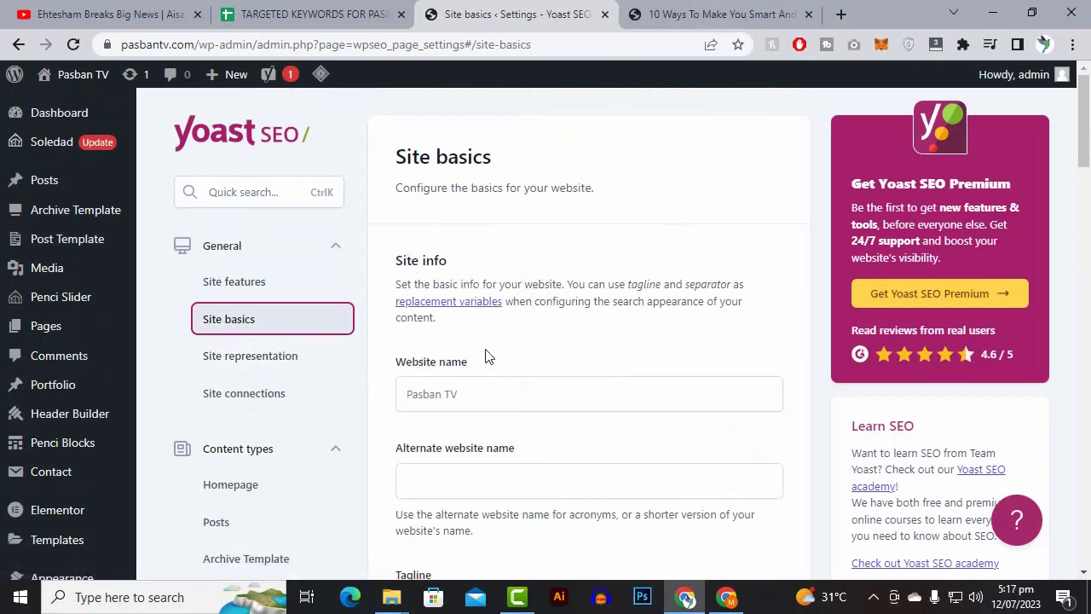
scroll(485, 357, down, 1)
scroll(494, 372, down, 2)
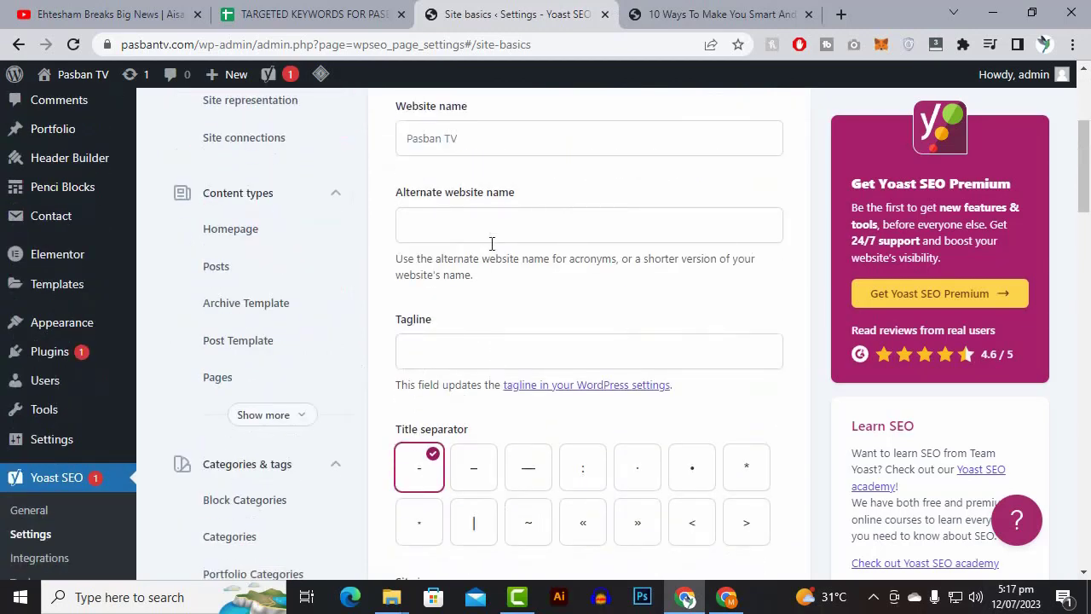
scroll(531, 355, down, 7)
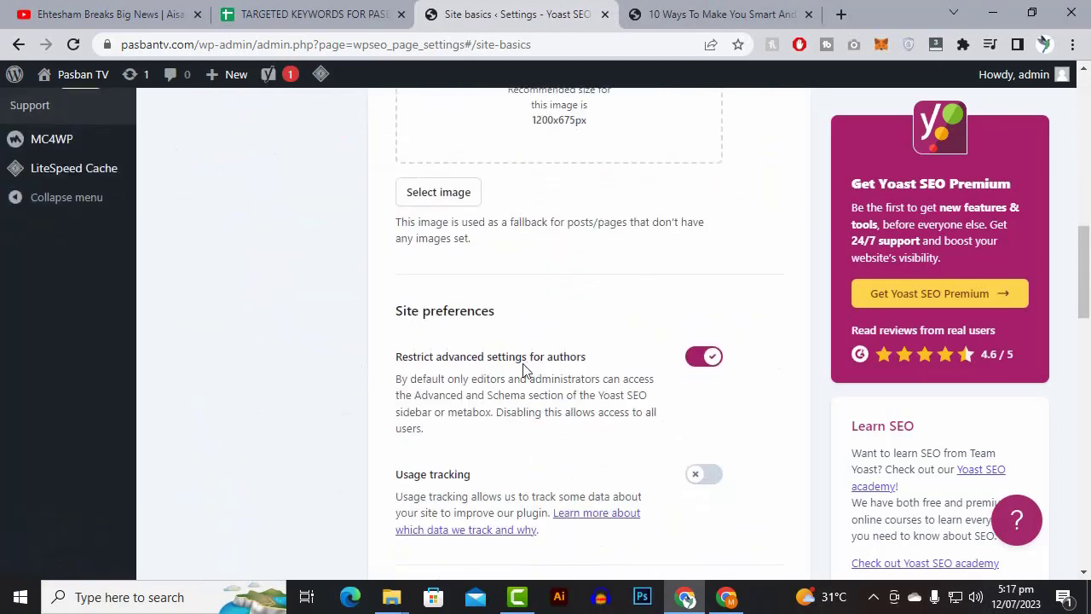
scroll(467, 373, up, 6)
scroll(467, 372, up, 4)
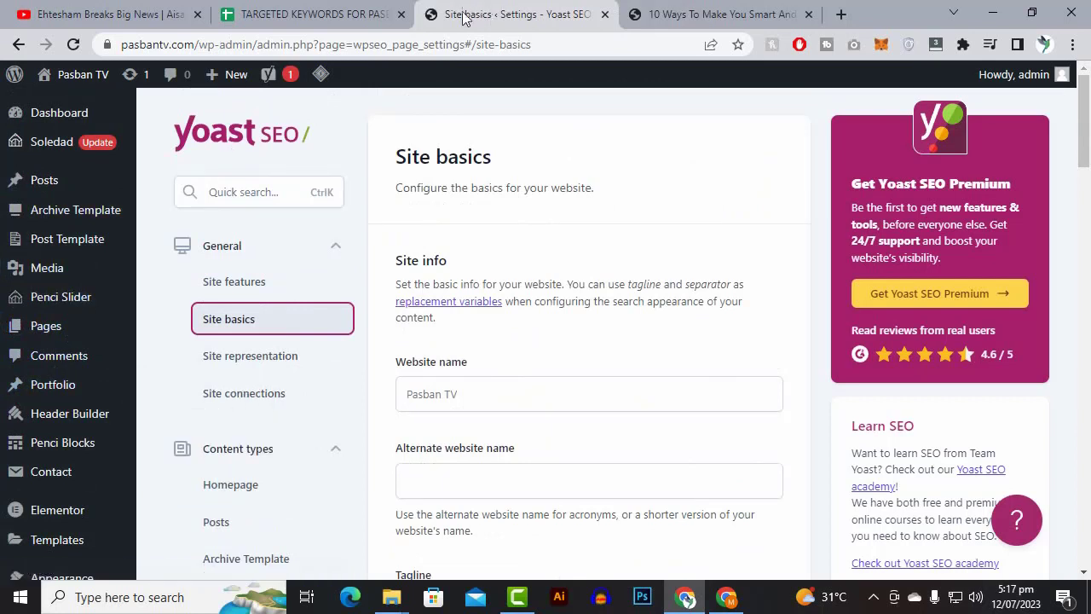
- Close the tab showing the published article and open "10 Ways To Make You Smart And Loss Fat Fast" for editing from the posts list
mouse_move(47, 178)
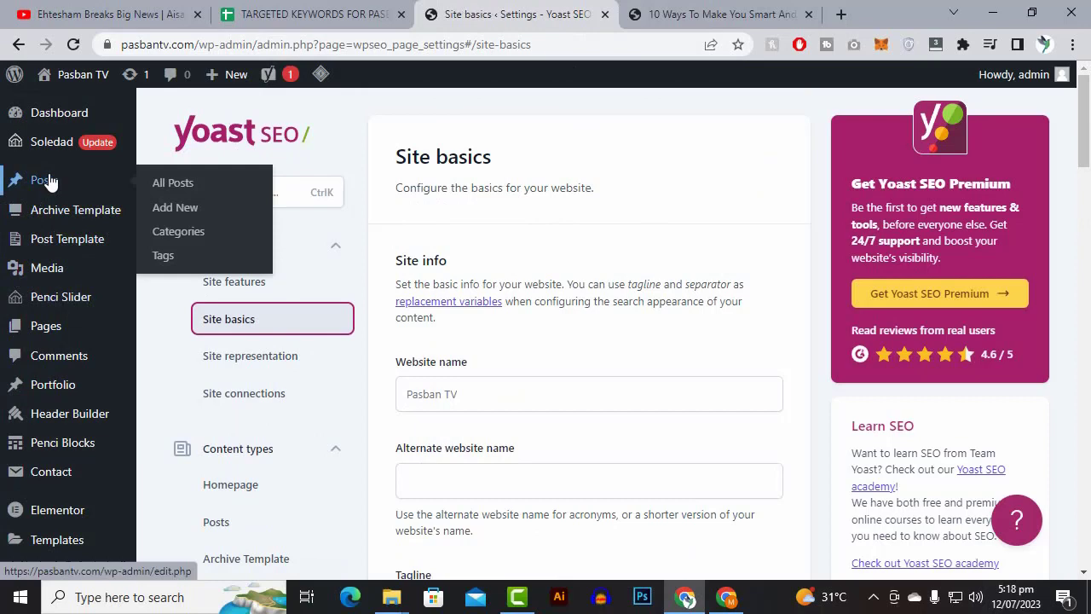
click(186, 180)
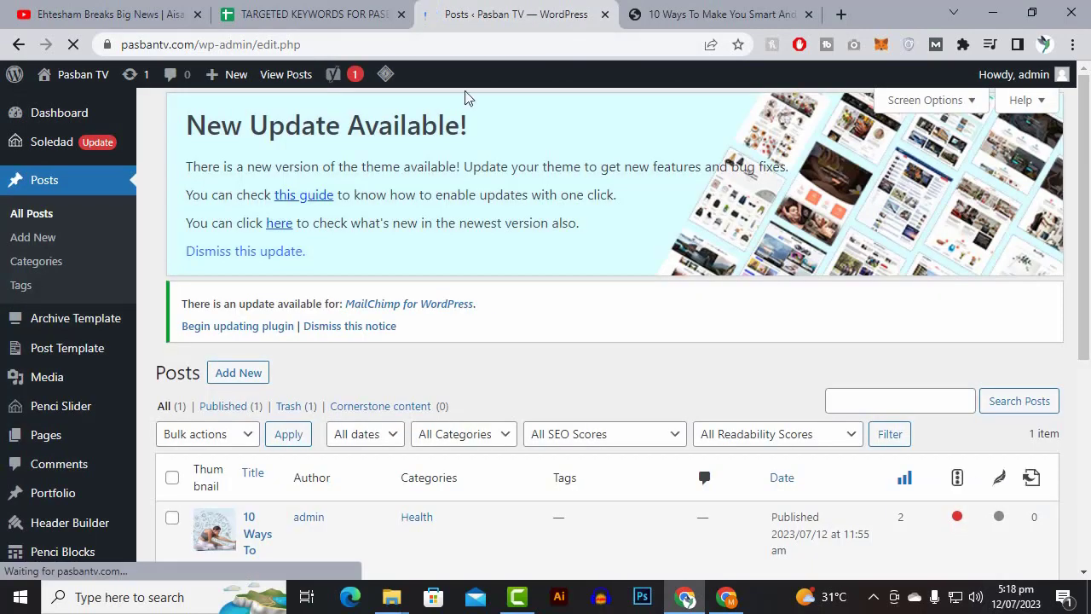
click(697, 10)
click(808, 14)
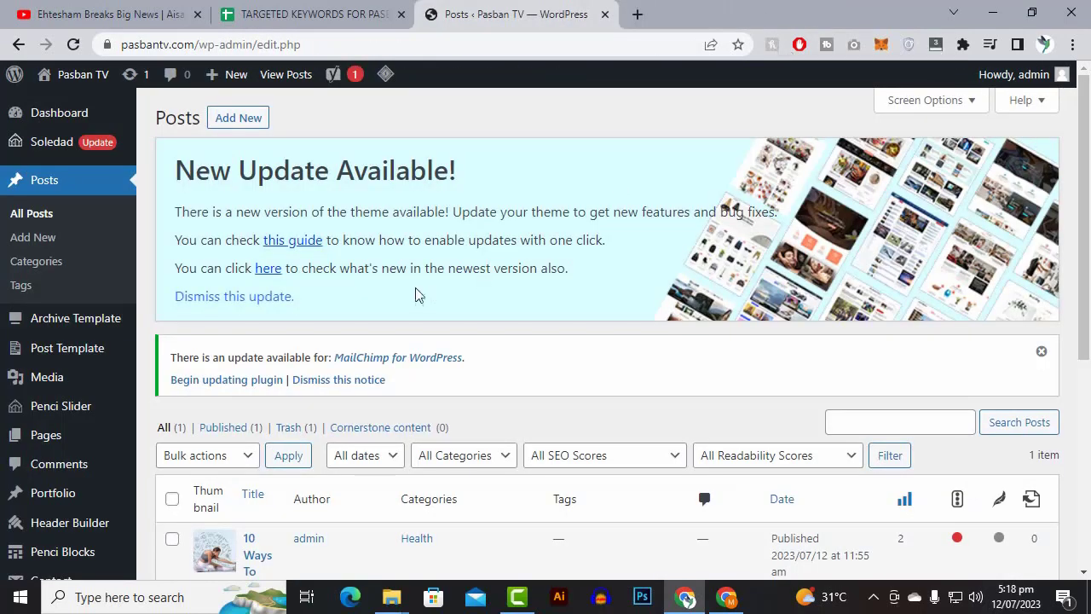
scroll(415, 290, down, 3)
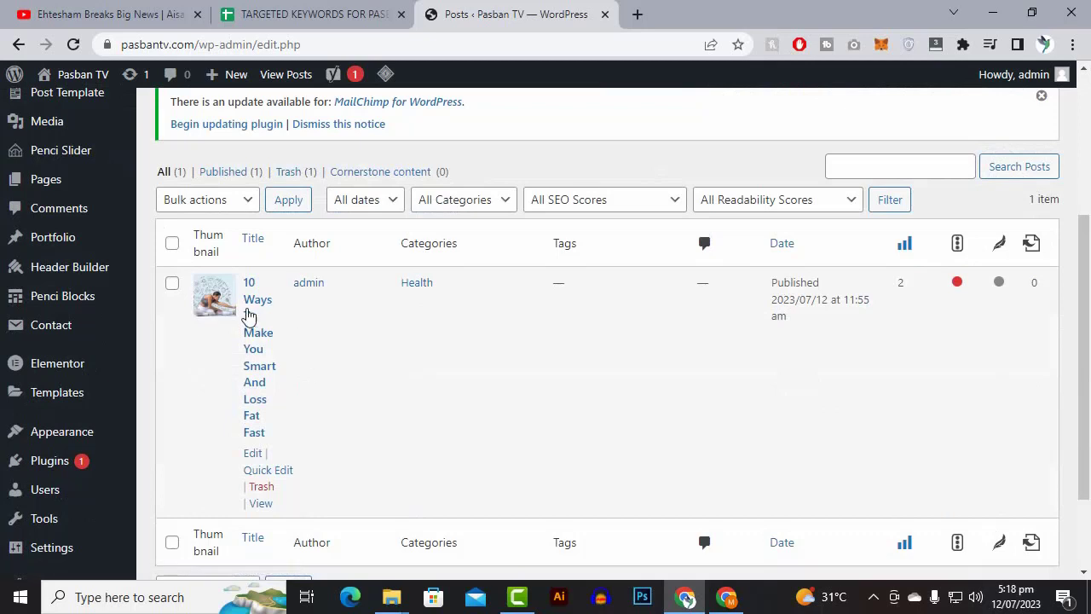
click(250, 453)
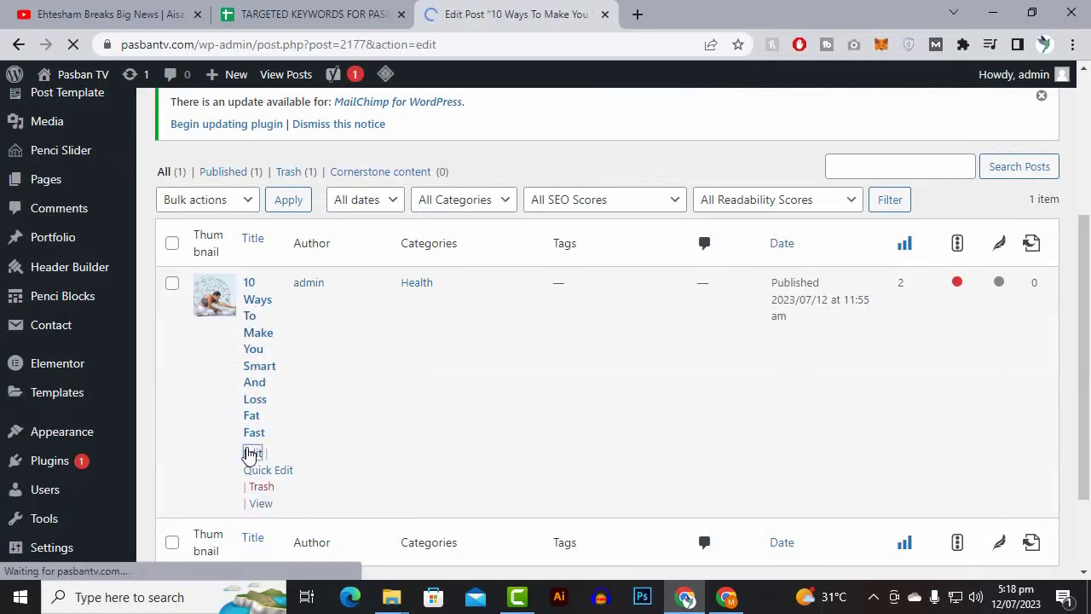